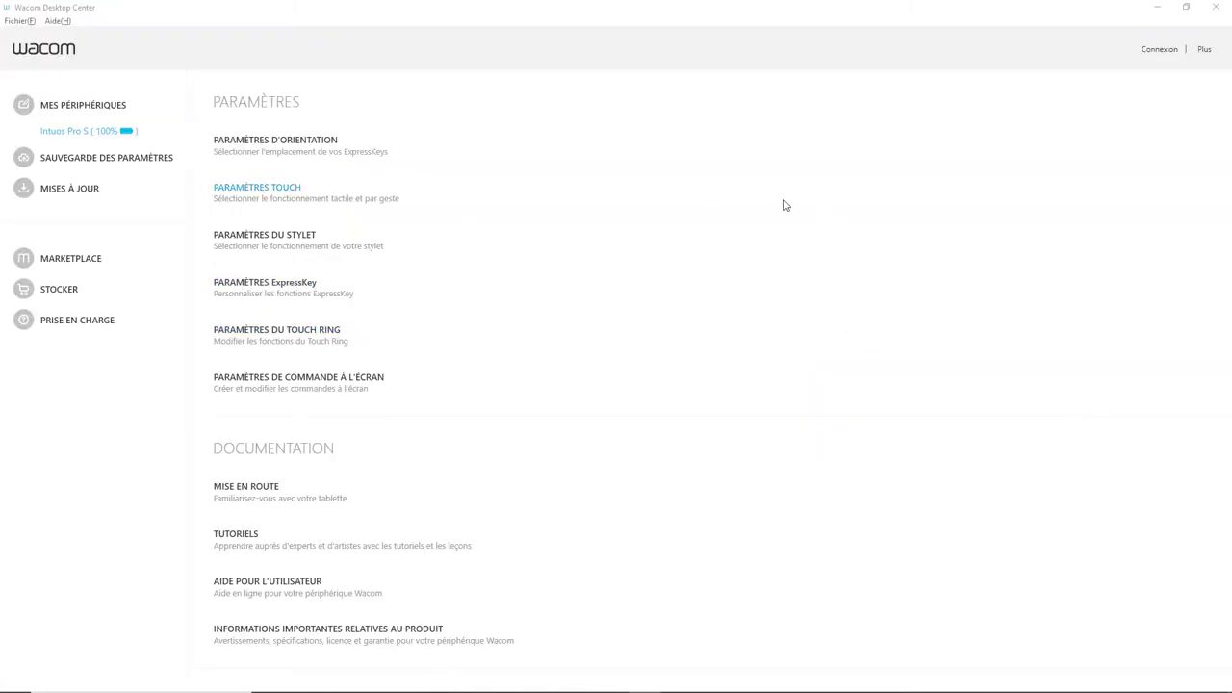
# - Open the tablet's touch settings, browse Gestes standard and Mes gestes, then return to Options tactiles
pyautogui.click(290, 191)
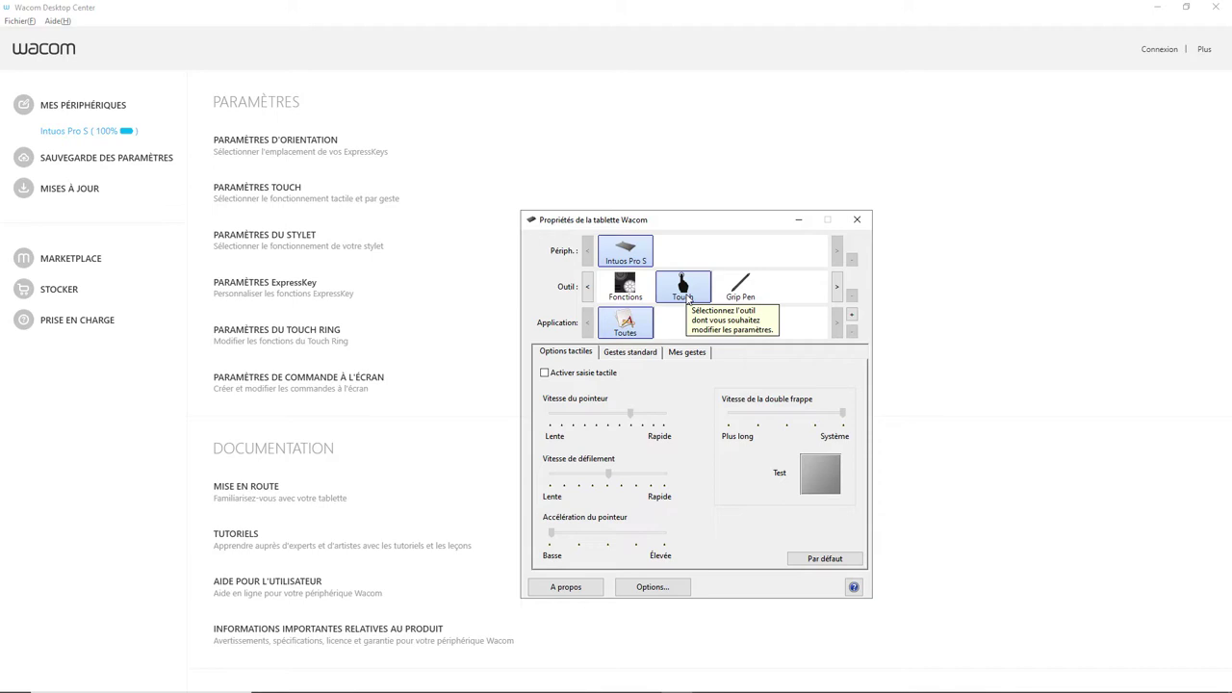
pyautogui.click(647, 353)
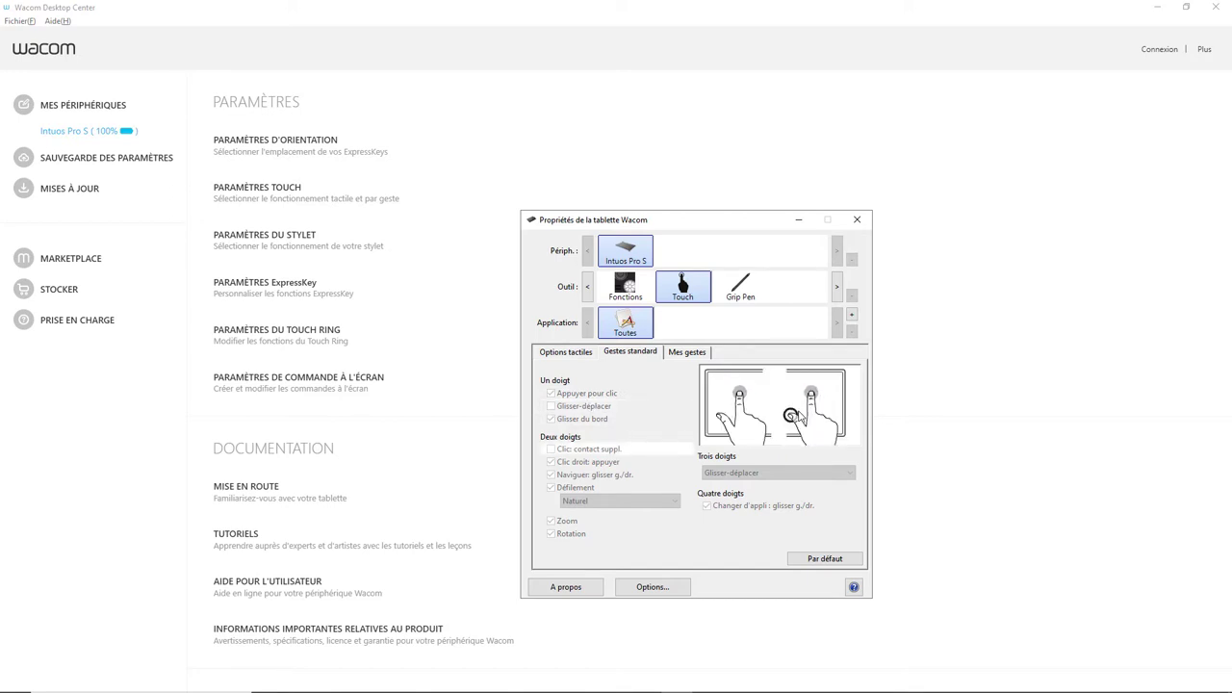
pyautogui.click(571, 354)
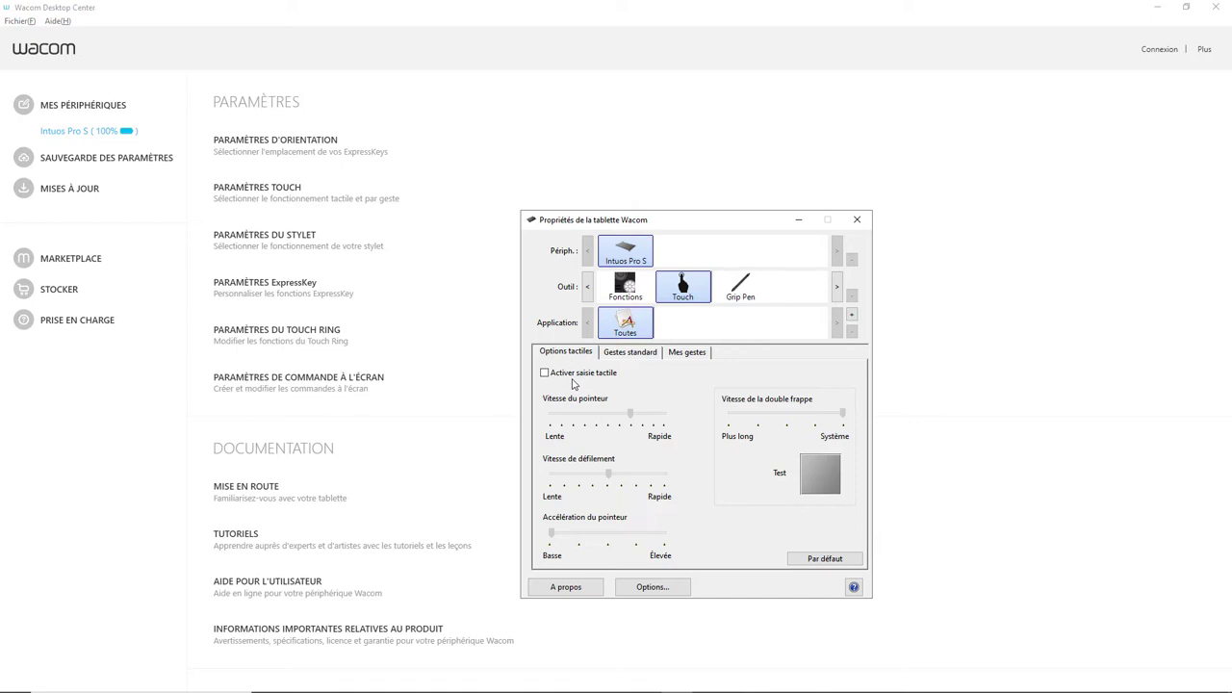
pyautogui.click(703, 354)
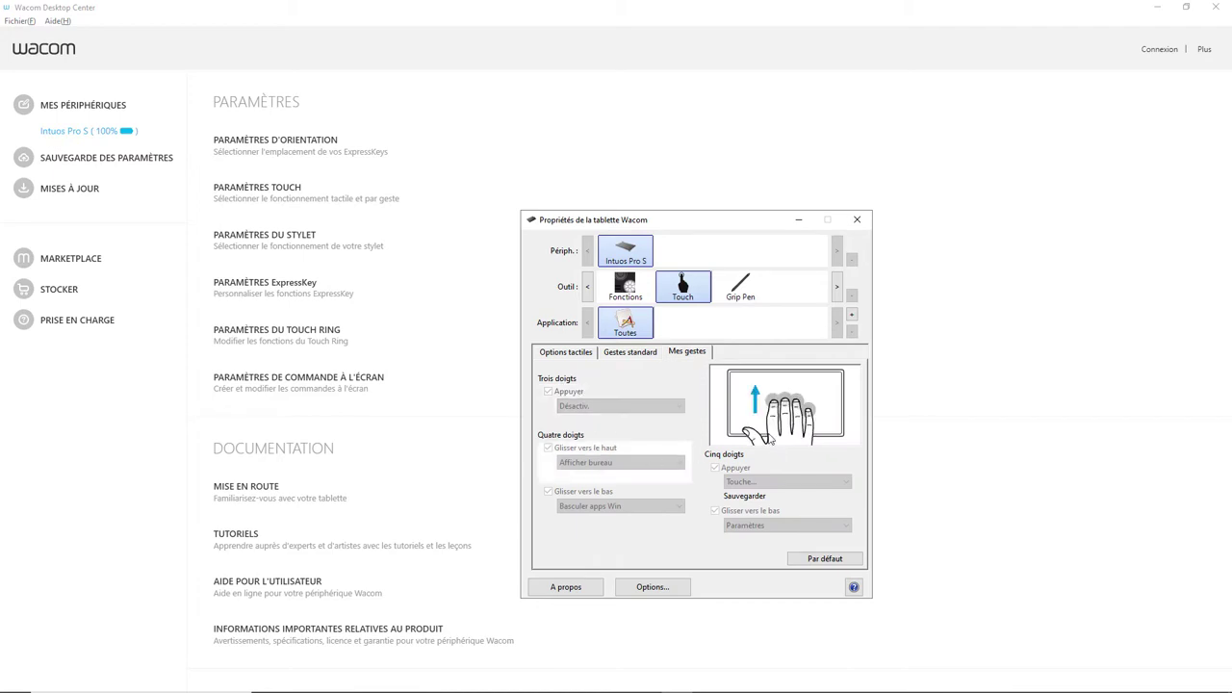
pyautogui.click(570, 358)
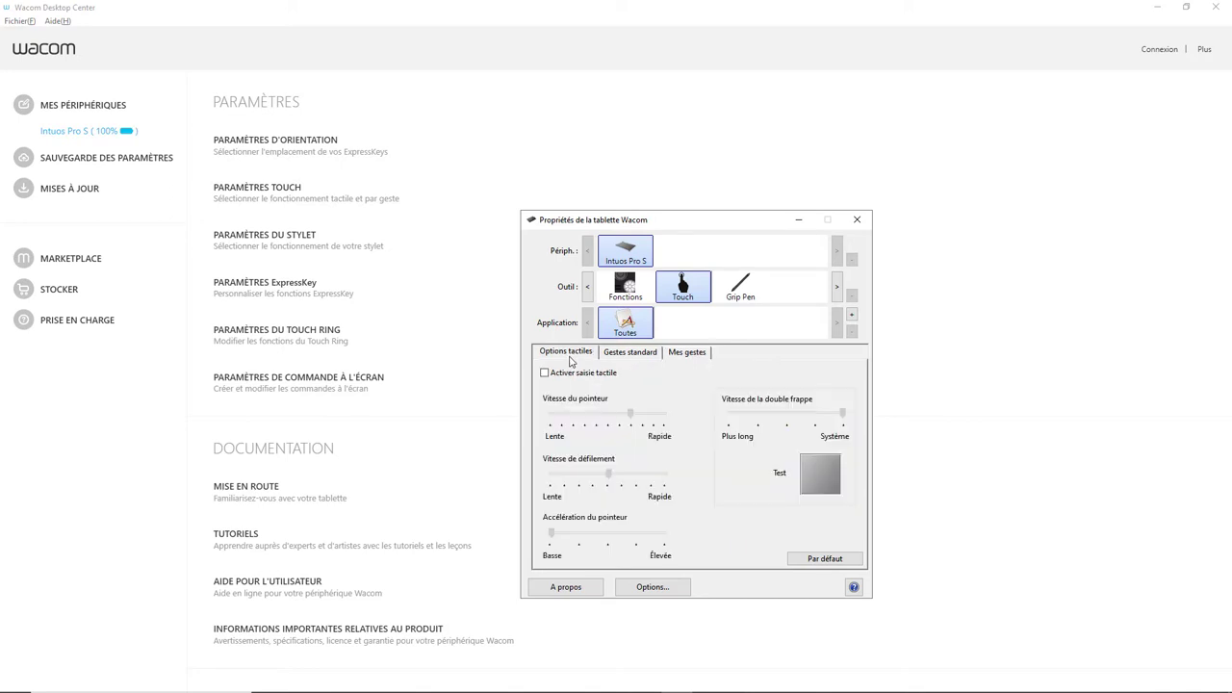
# - Test the Grip Pen's tip pressure and give its side button the {Ctrl}z keystroke named Undo
pyautogui.click(756, 300)
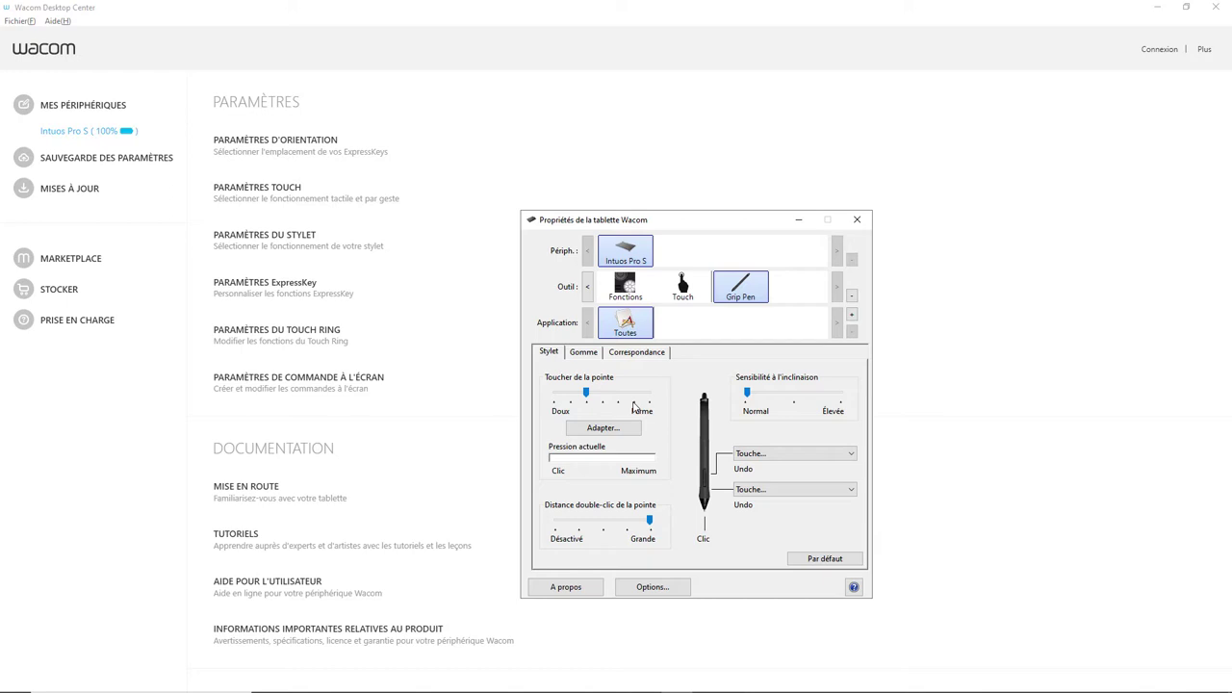
pyautogui.moveTo(628, 432)
pyautogui.mouseDown()
pyautogui.moveTo(689, 425)
pyautogui.moveTo(731, 383)
pyautogui.moveTo(735, 339)
pyautogui.mouseUp()
pyautogui.click(787, 456)
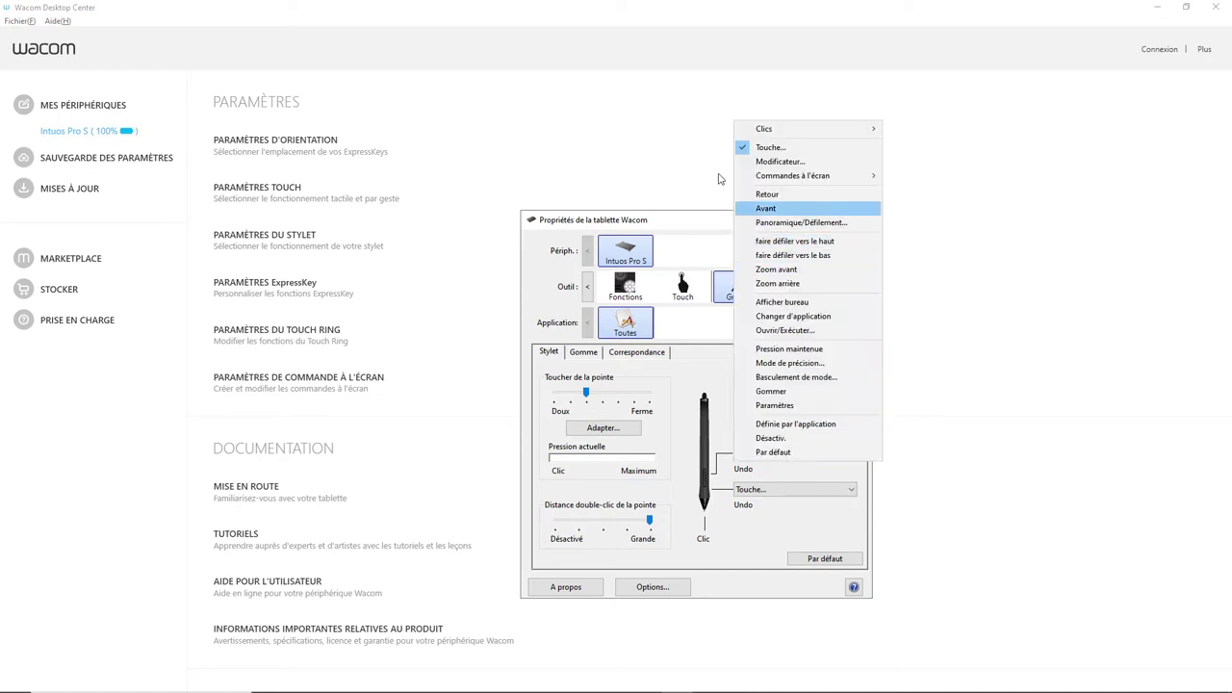
pyautogui.click(770, 147)
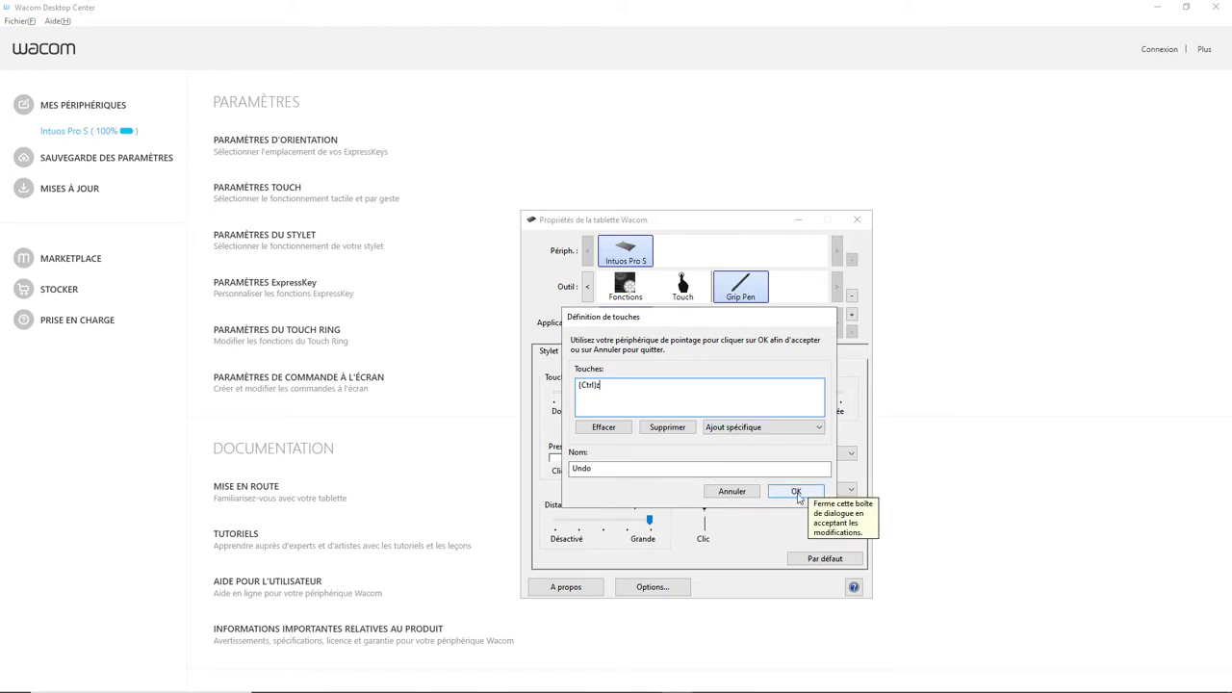
pyautogui.click(796, 492)
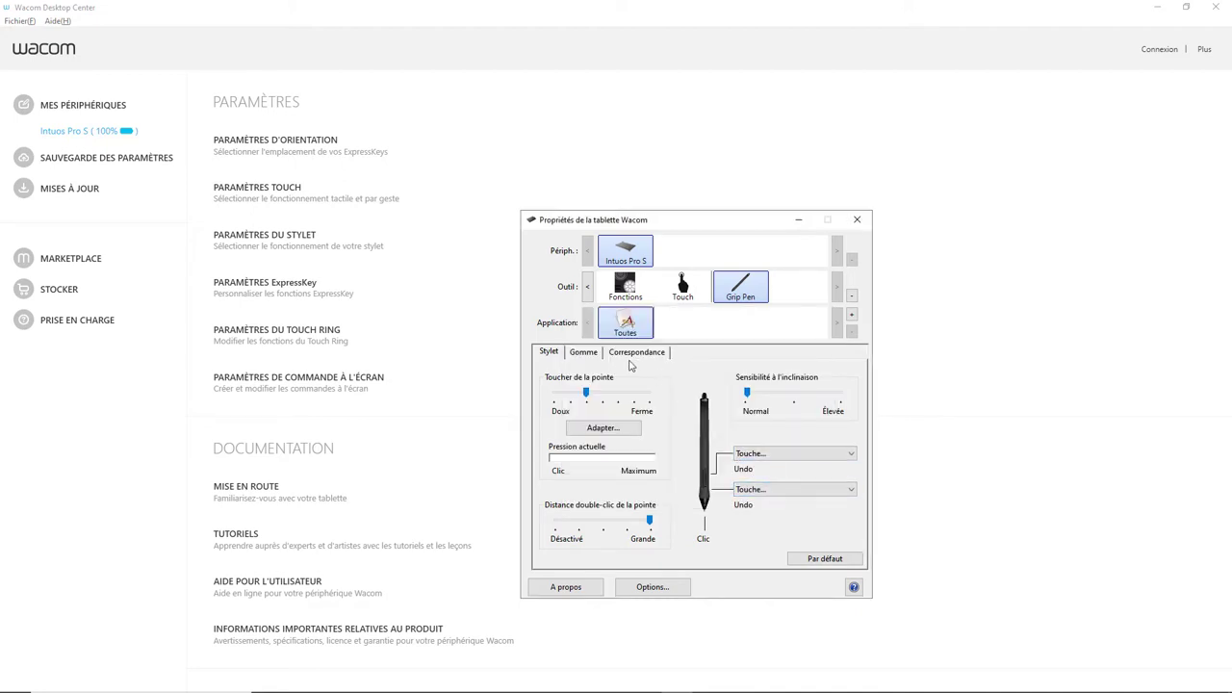
# - Review the pen's Gomme and Correspondance settings, then show the Fonctions ExpressKey assignments
pyautogui.click(583, 354)
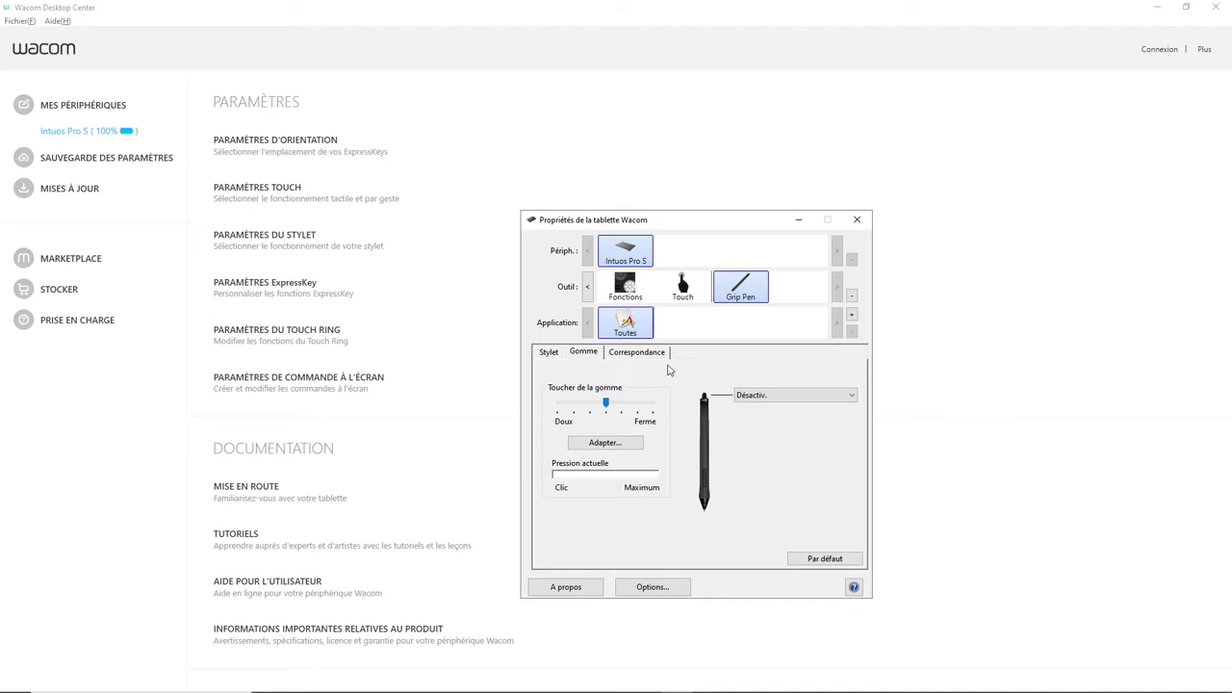
pyautogui.click(641, 354)
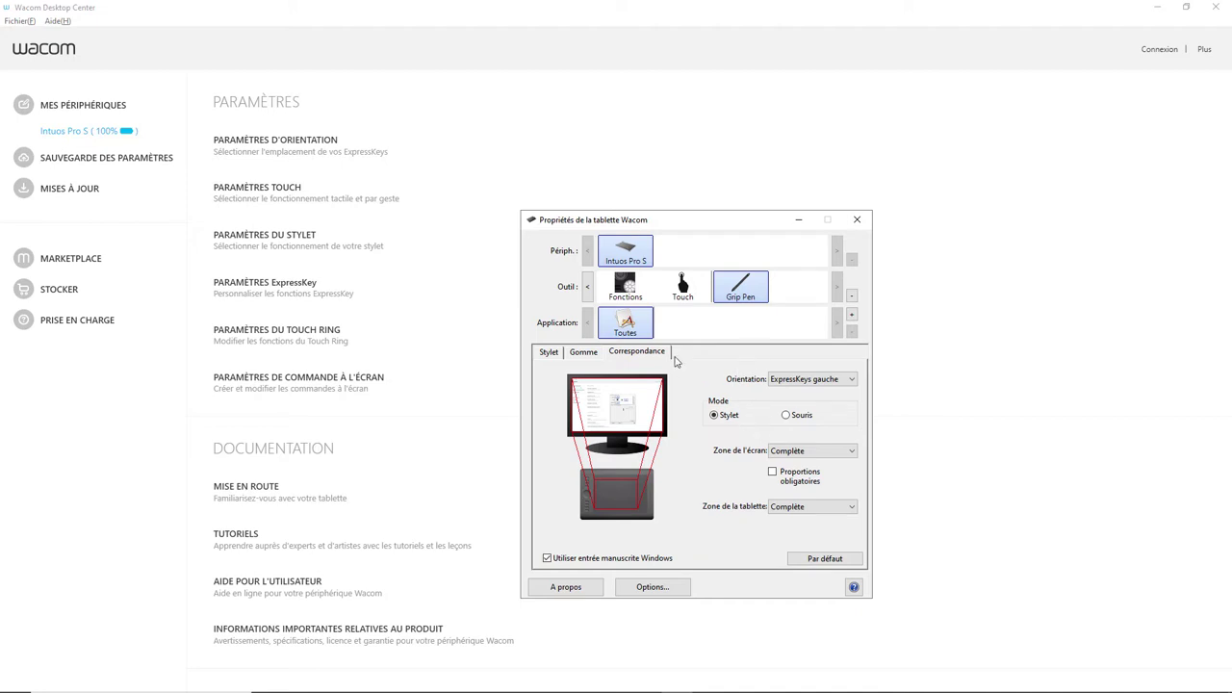
pyautogui.click(632, 292)
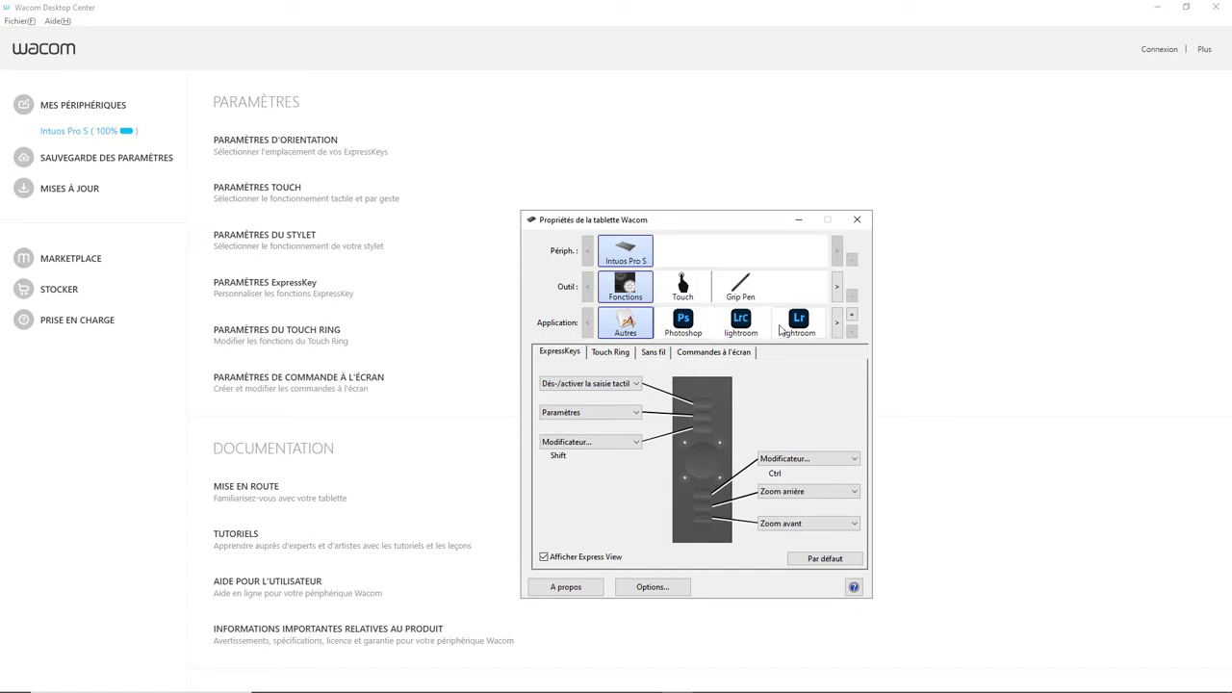
# - For Photoshop, set the top ExpressKey to the {Espace} keystroke named Déplacement
pyautogui.click(679, 327)
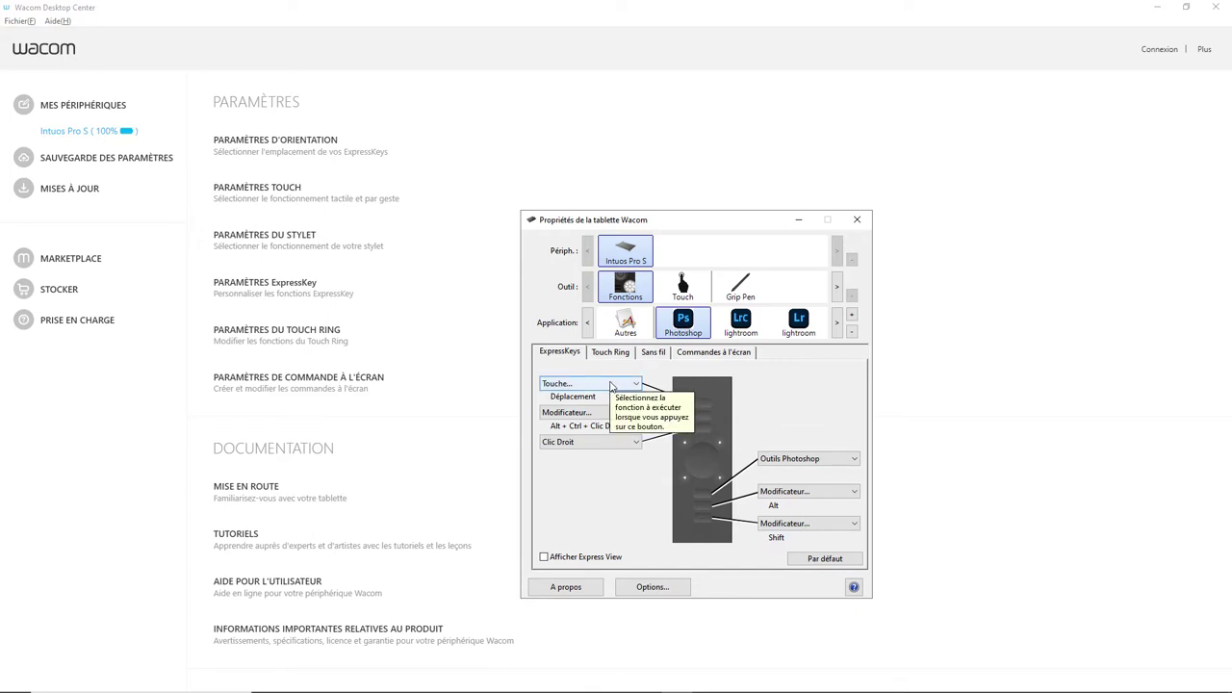
pyautogui.click(610, 384)
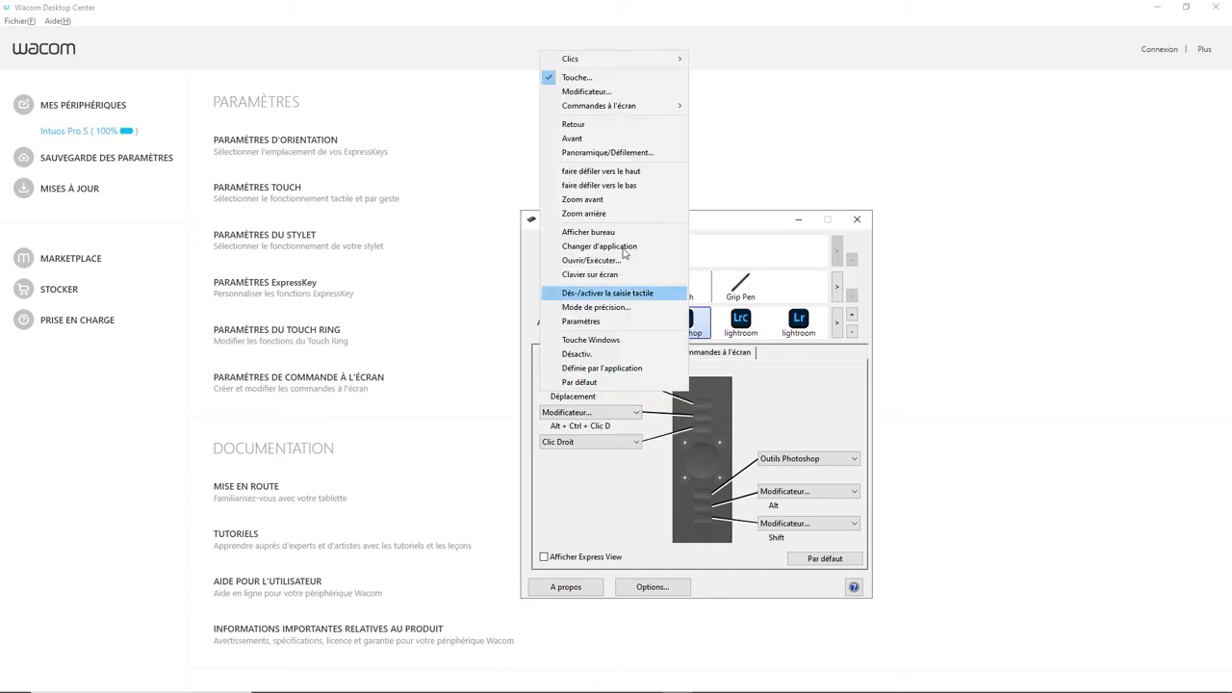
pyautogui.click(585, 79)
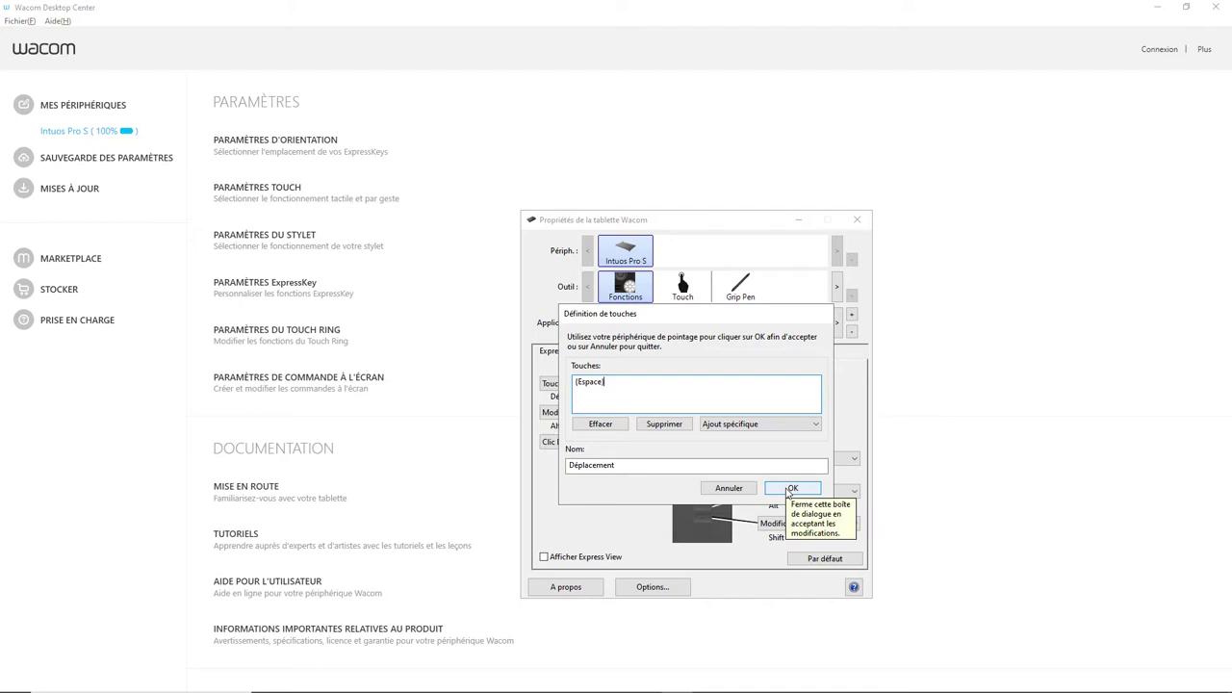
pyautogui.click(790, 490)
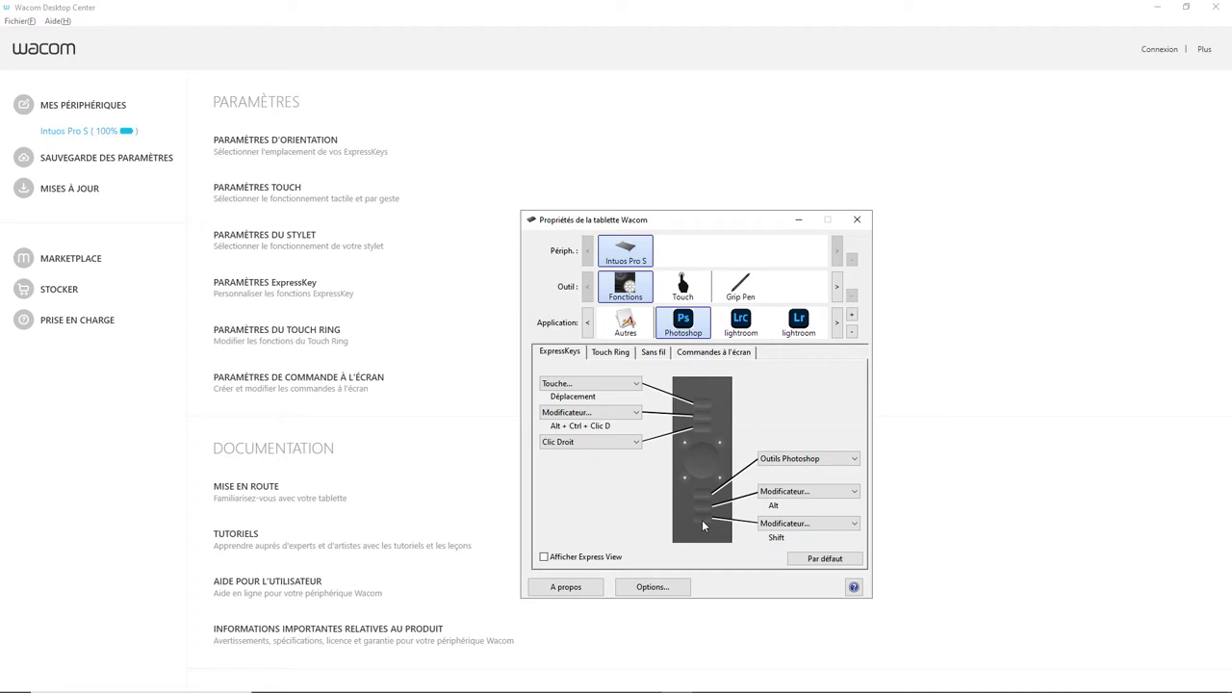
# - Under Commandes à l'écran, show the Outils Photoshop panel's keys and confirm its layout settings
pyautogui.click(809, 460)
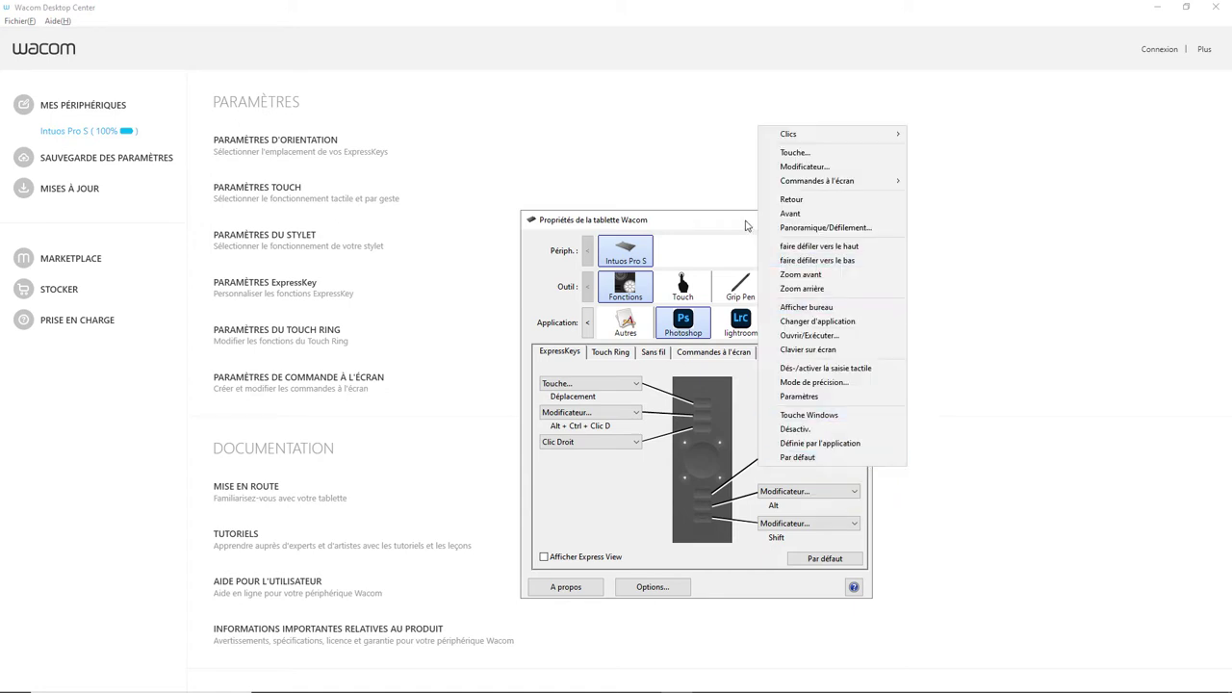
pyautogui.moveTo(817, 181)
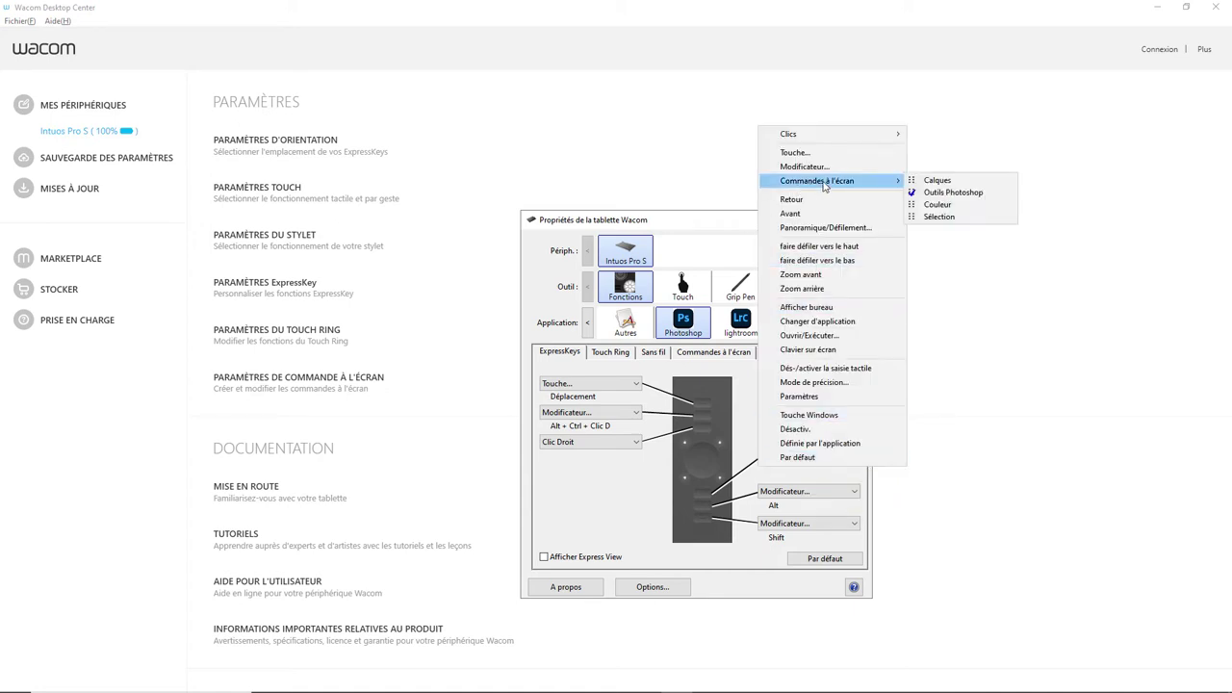
pyautogui.click(707, 357)
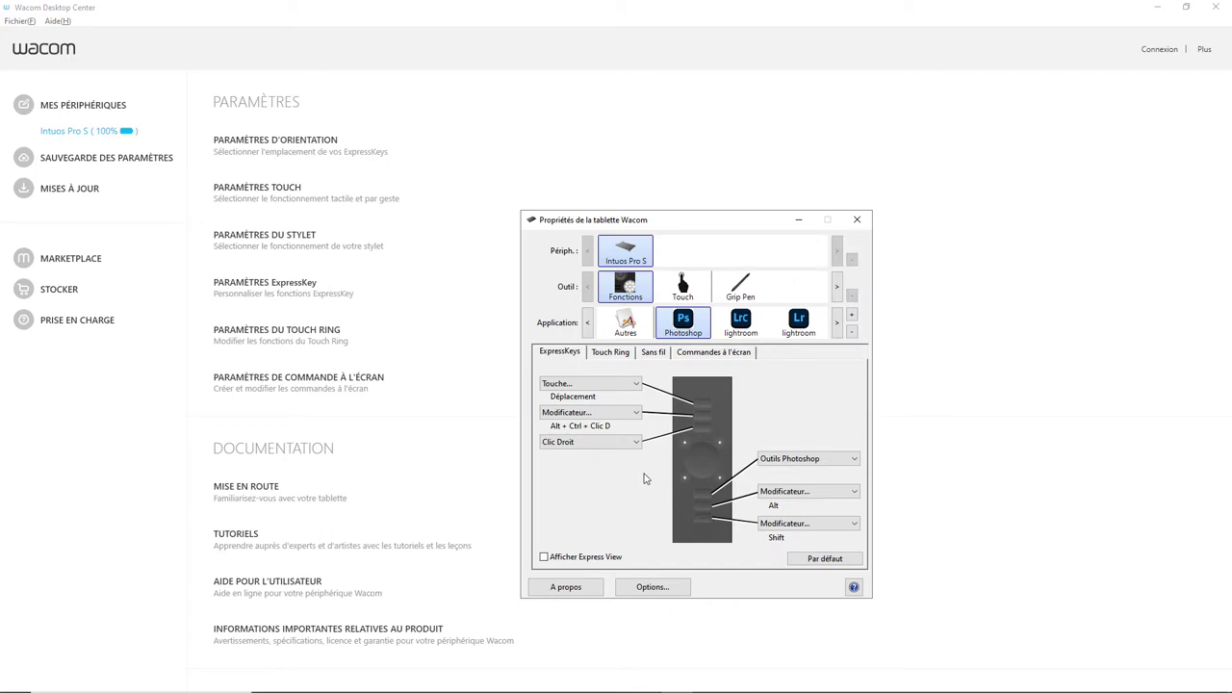
pyautogui.click(704, 355)
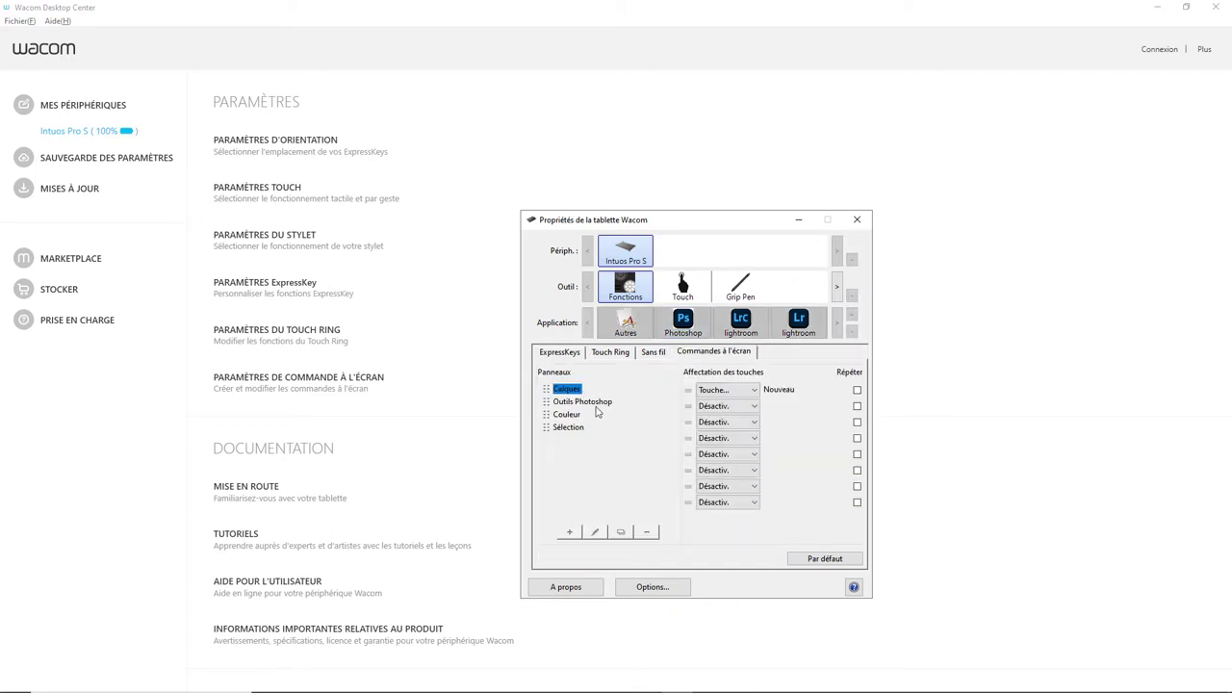
pyautogui.click(593, 403)
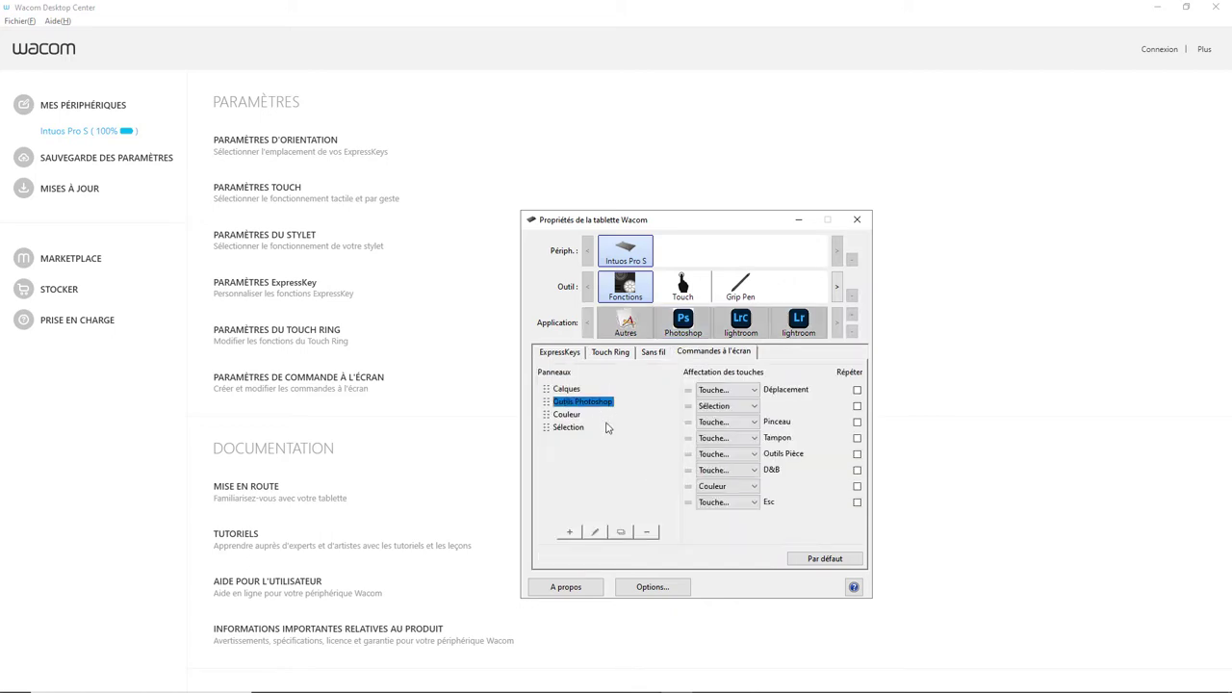
pyautogui.click(595, 532)
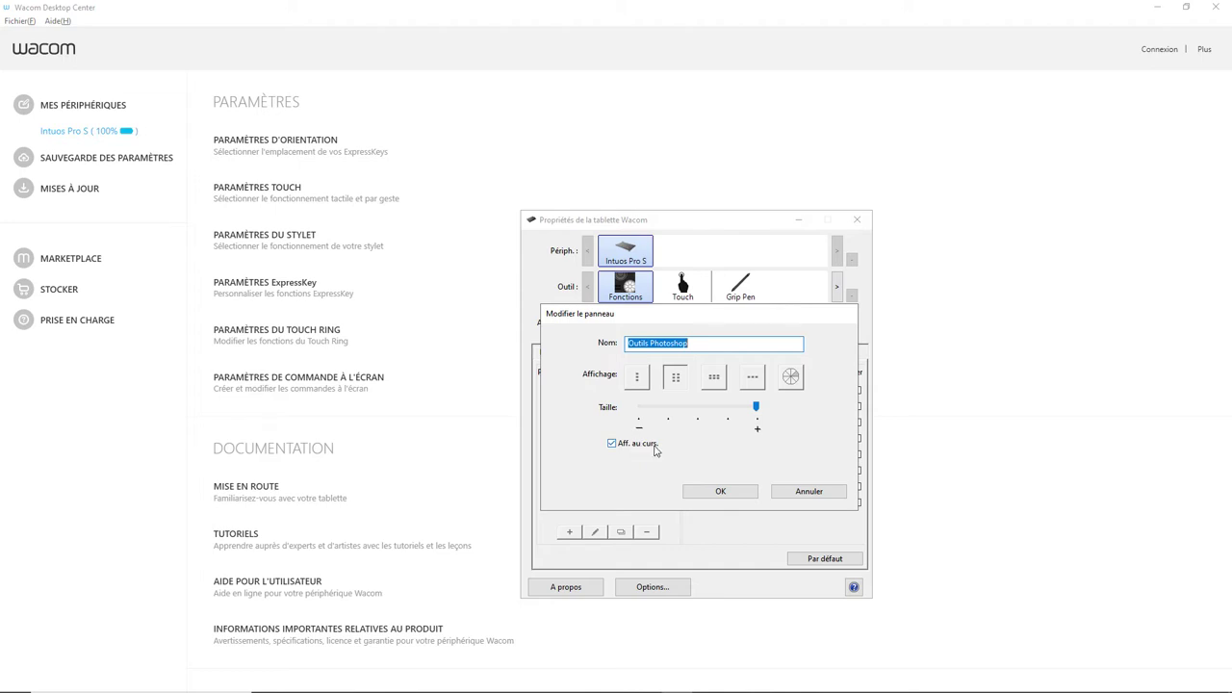
pyautogui.click(721, 492)
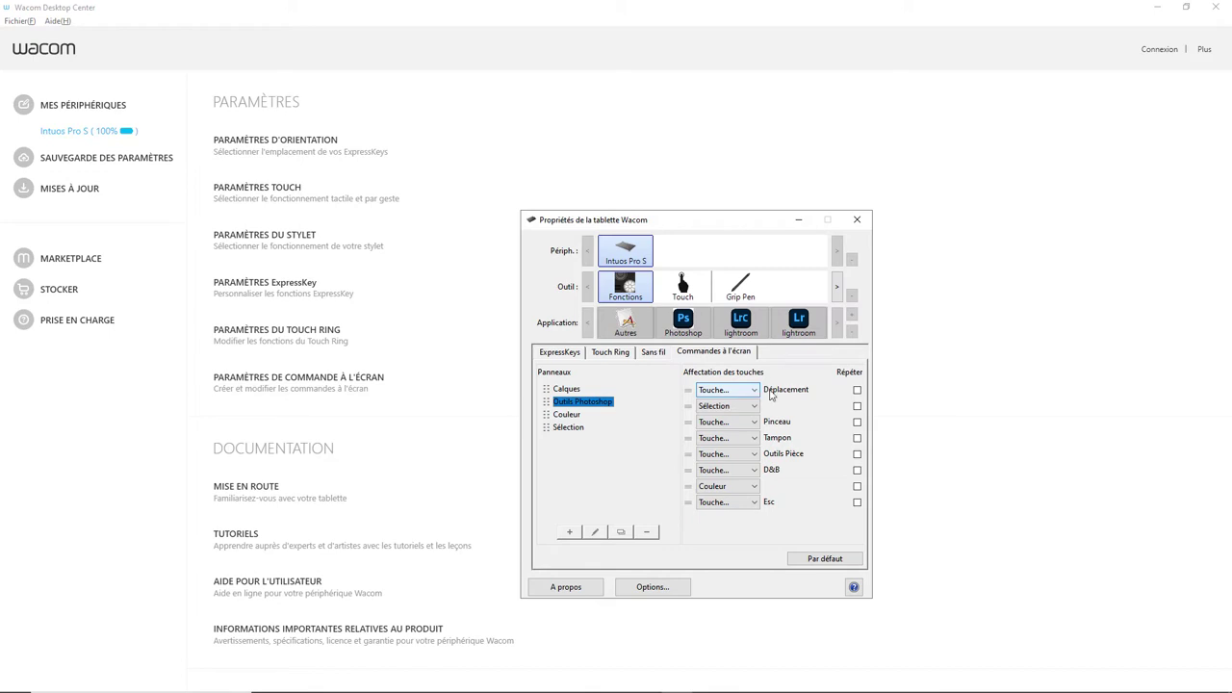
# - Confirm the keystroke assigned to the panel's Déplacement key
pyautogui.click(757, 394)
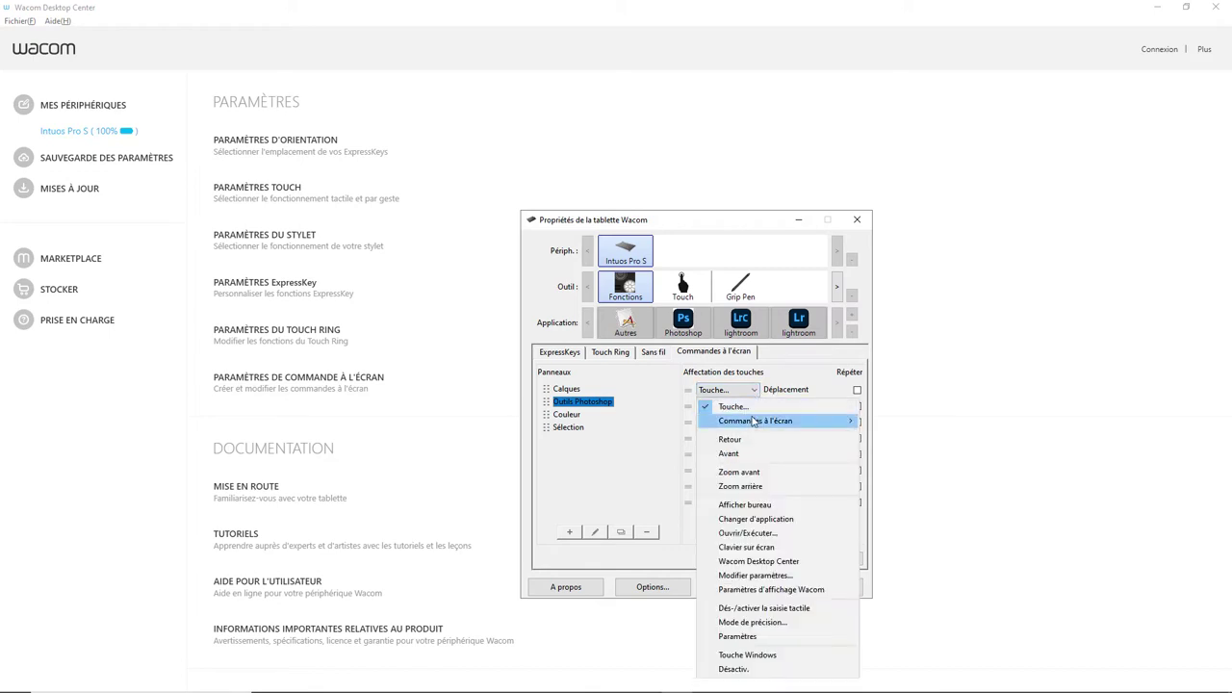
pyautogui.click(733, 406)
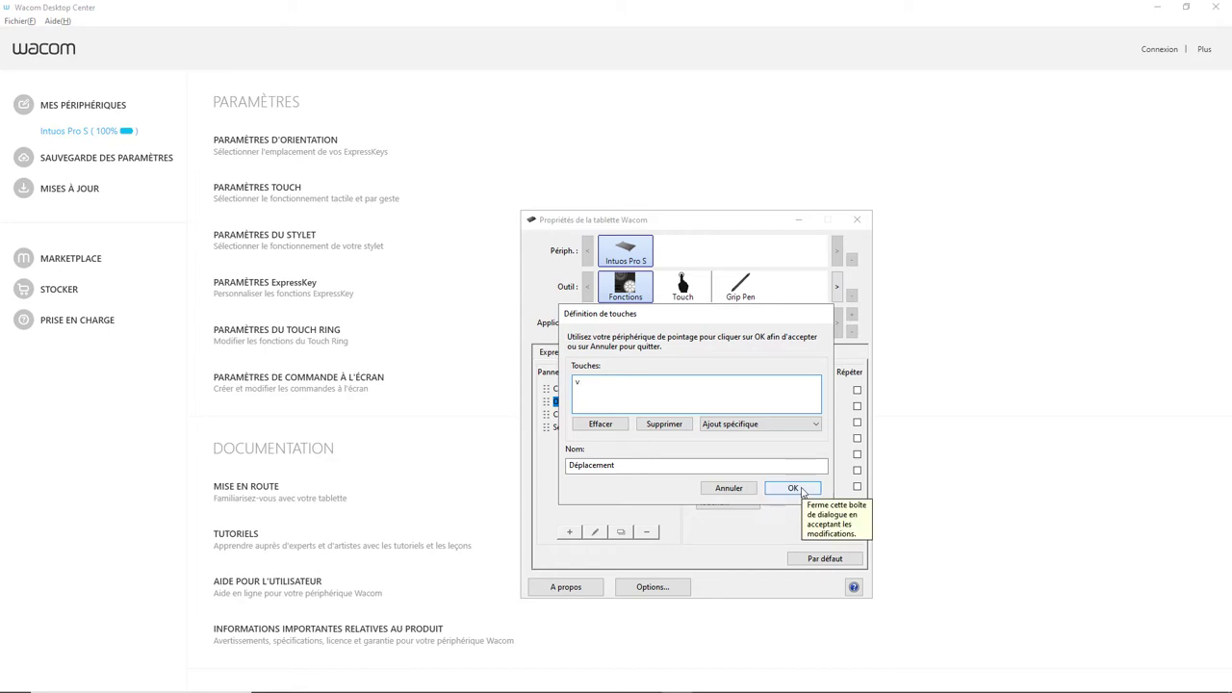
pyautogui.click(795, 489)
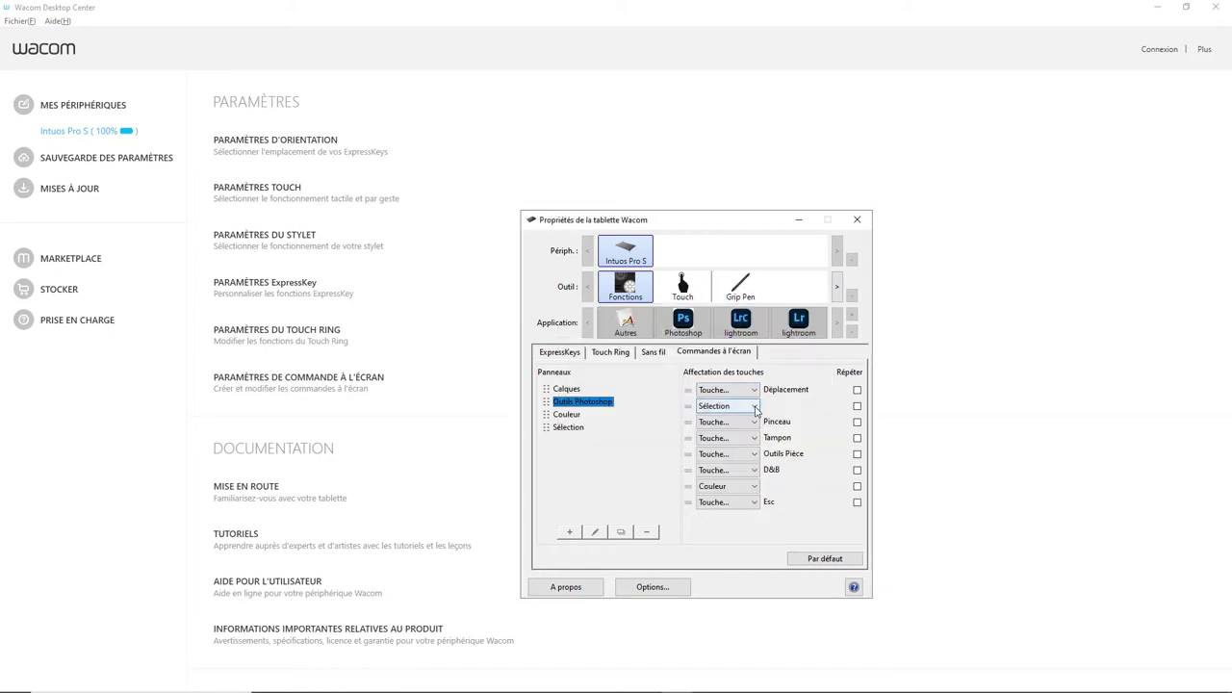
# - Keep the Sélection panel assignment, then review the Sélection and Couleur panels' keys
pyautogui.click(755, 410)
pyautogui.moveTo(756, 156)
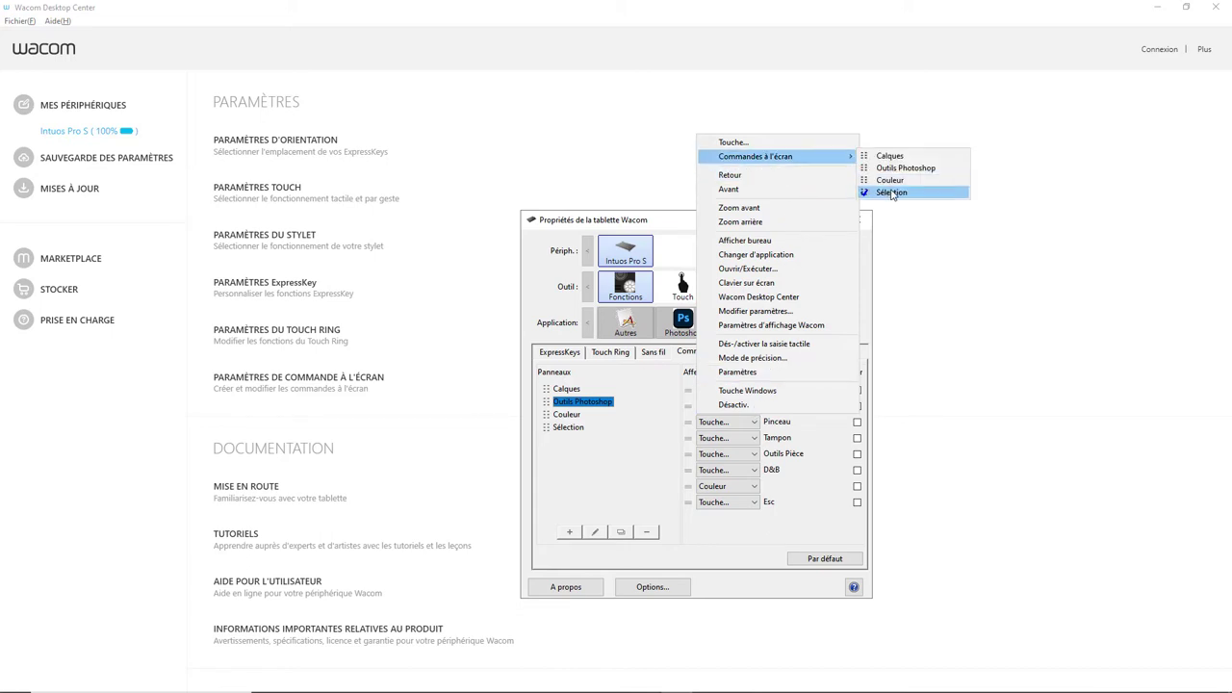
pyautogui.click(611, 468)
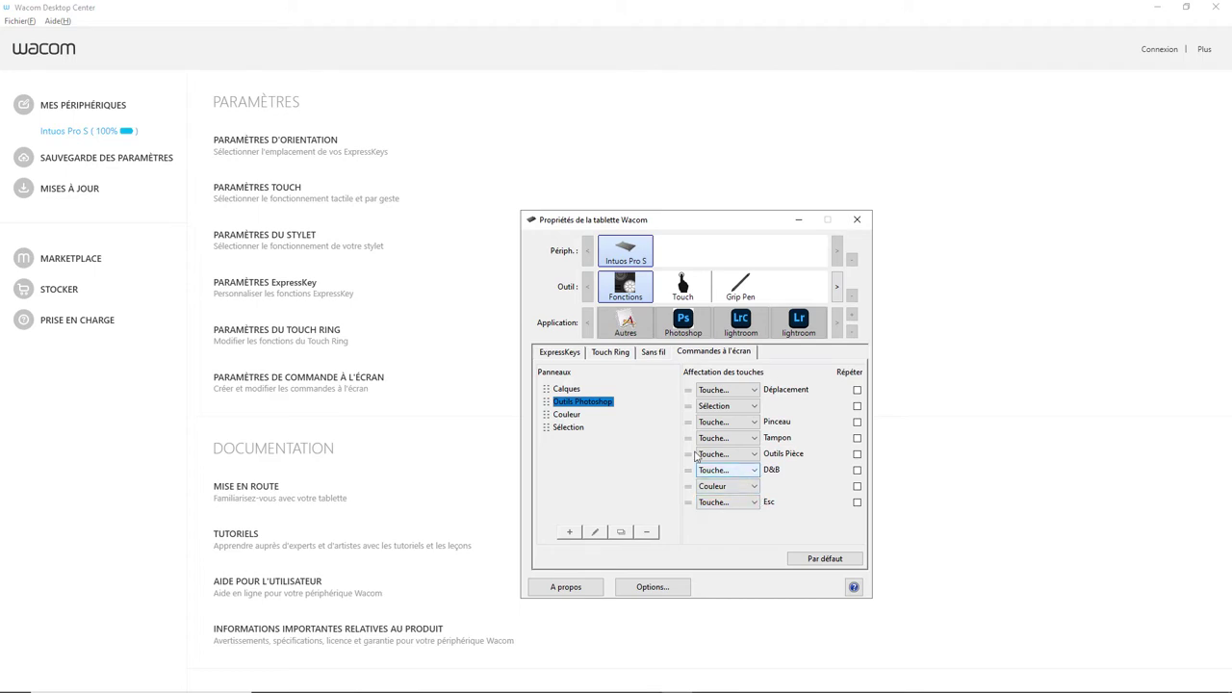
pyautogui.click(569, 427)
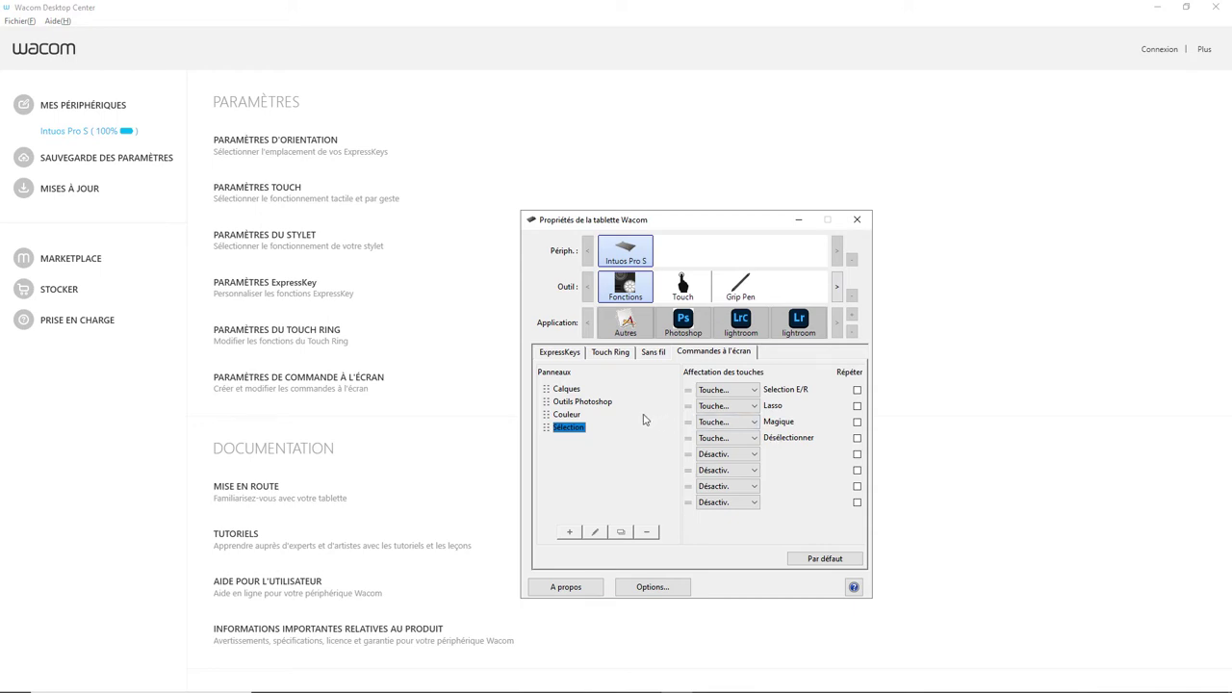
pyautogui.click(568, 415)
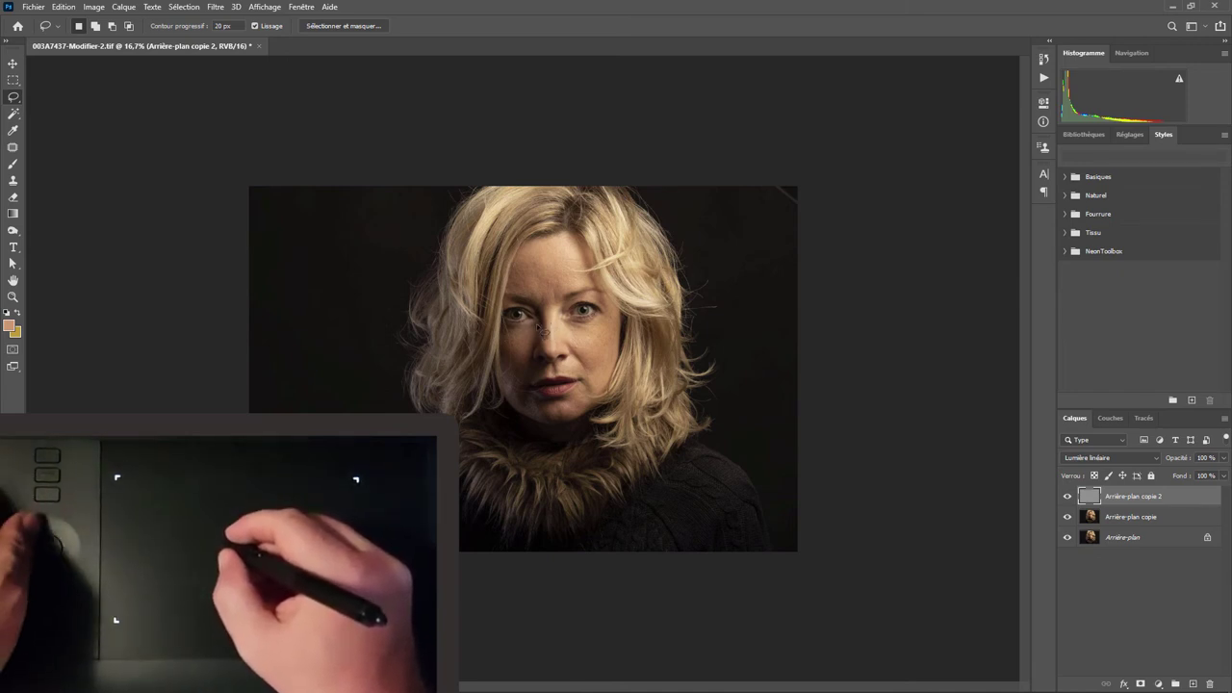
# - Zoom in and out, then pan up to frame the forehead and hairline at 66.7%
pyautogui.scroll(1, 537, 330)
pyautogui.scroll(1, 536, 331)
pyautogui.scroll(1, 536, 331)
pyautogui.scroll(1, 534, 332)
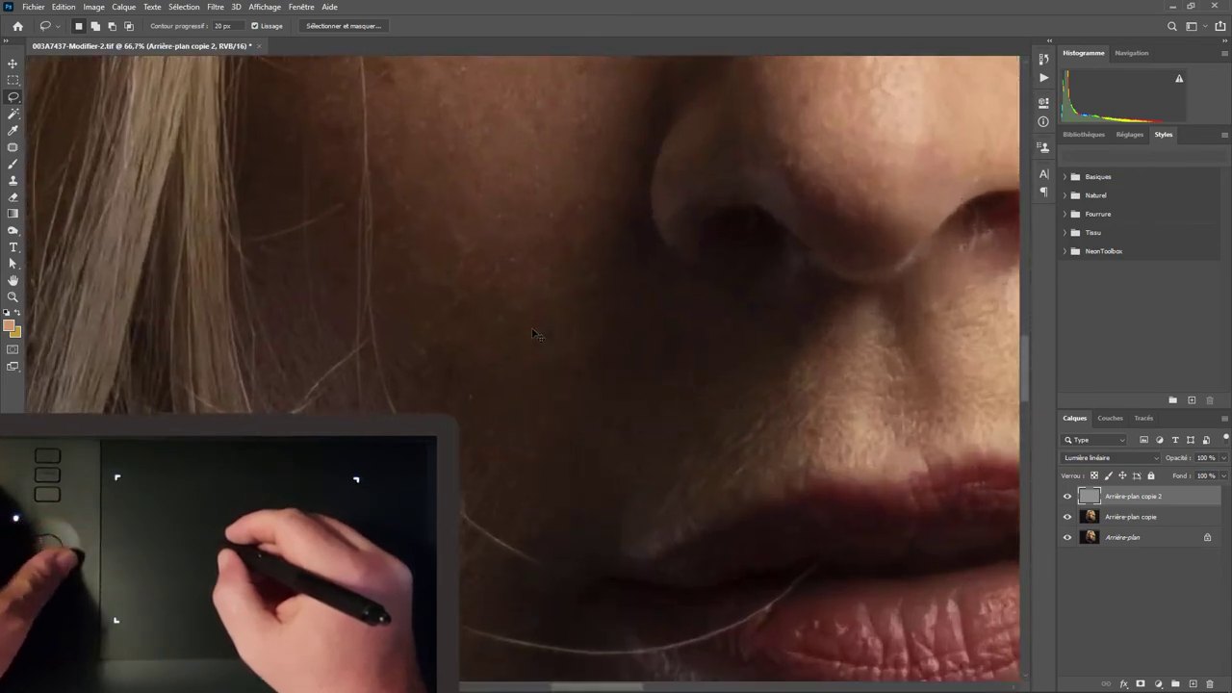
pyautogui.scroll(-1, 536, 333)
pyautogui.scroll(-1, 536, 332)
pyautogui.scroll(-1, 539, 332)
pyautogui.scroll(-1, 540, 332)
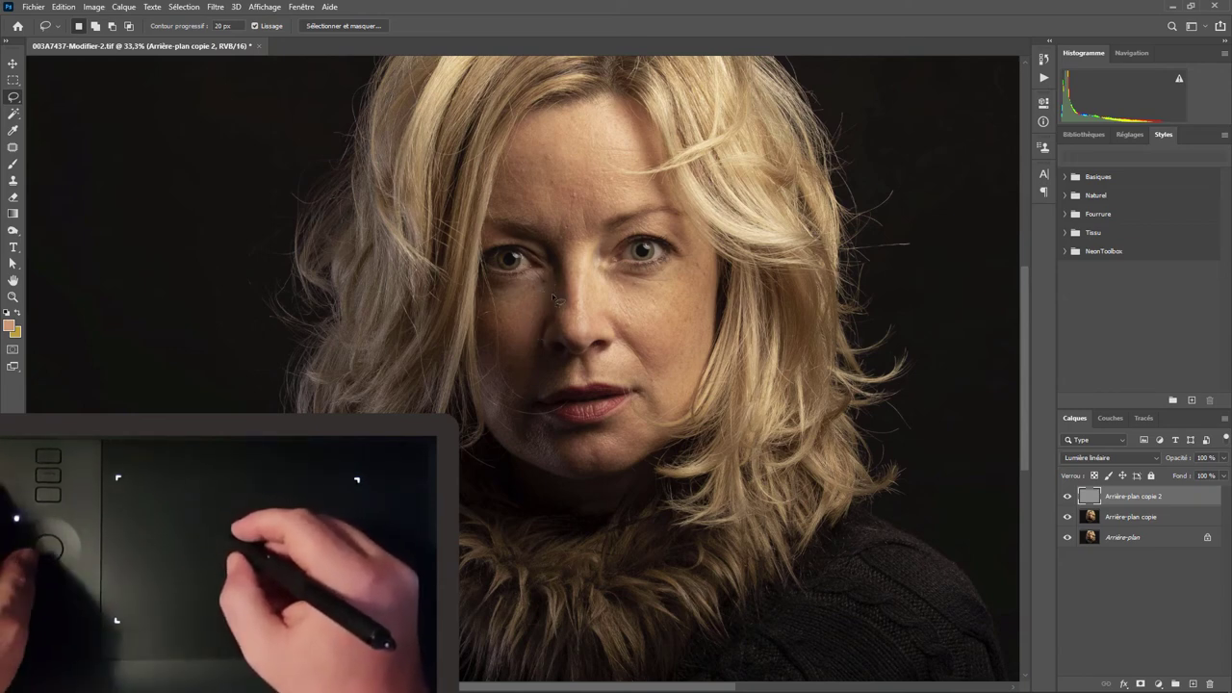
pyautogui.scroll(2, 546, 279)
pyautogui.scroll(1, 546, 288)
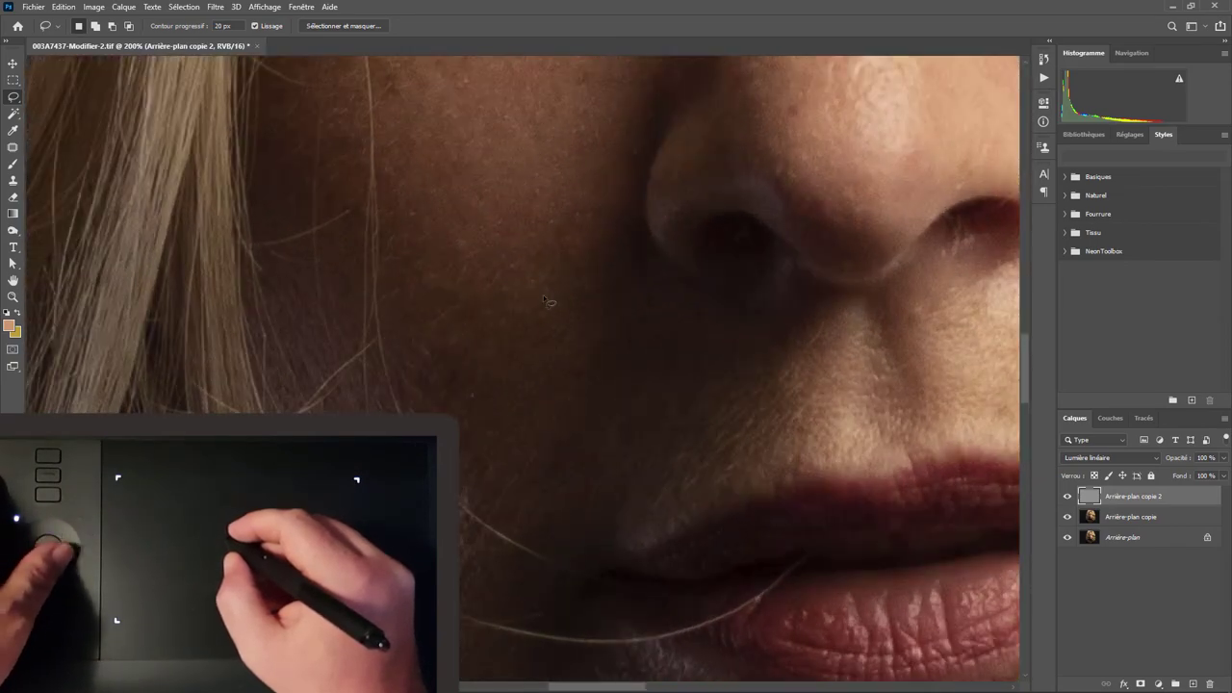
pyautogui.scroll(-1, 546, 299)
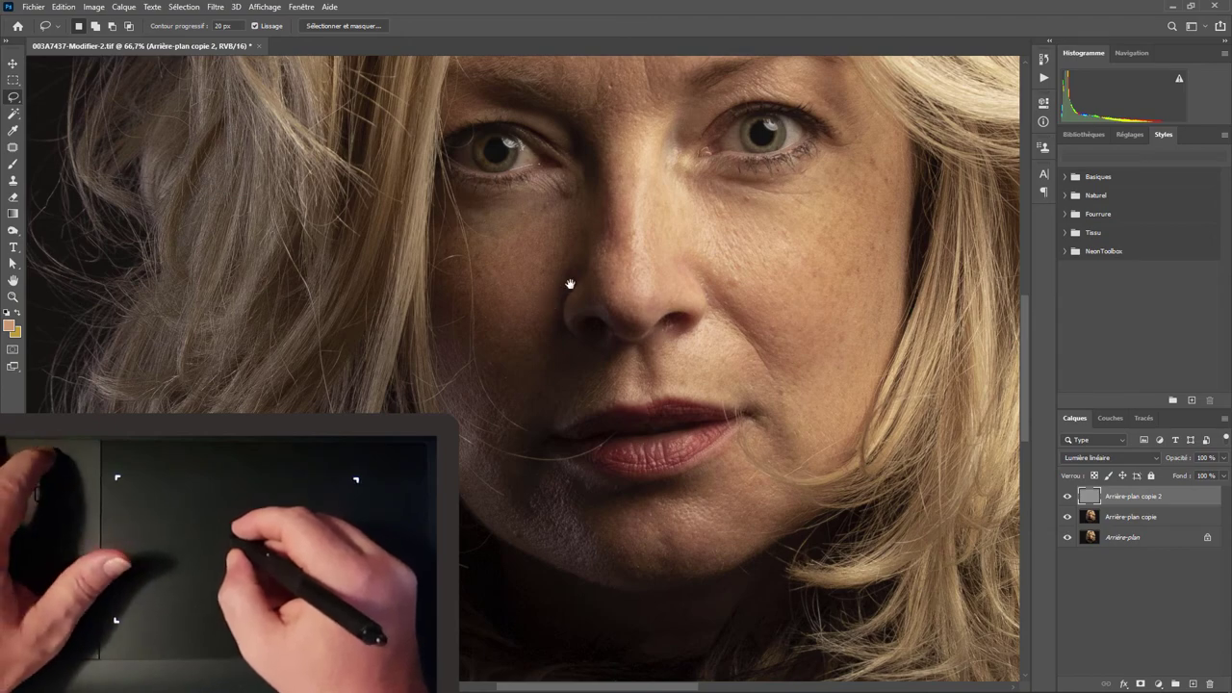
pyautogui.moveTo(571, 308)
pyautogui.mouseDown()
pyautogui.moveTo(548, 388)
pyautogui.moveTo(469, 483)
pyautogui.moveTo(512, 490)
pyautogui.mouseUp()
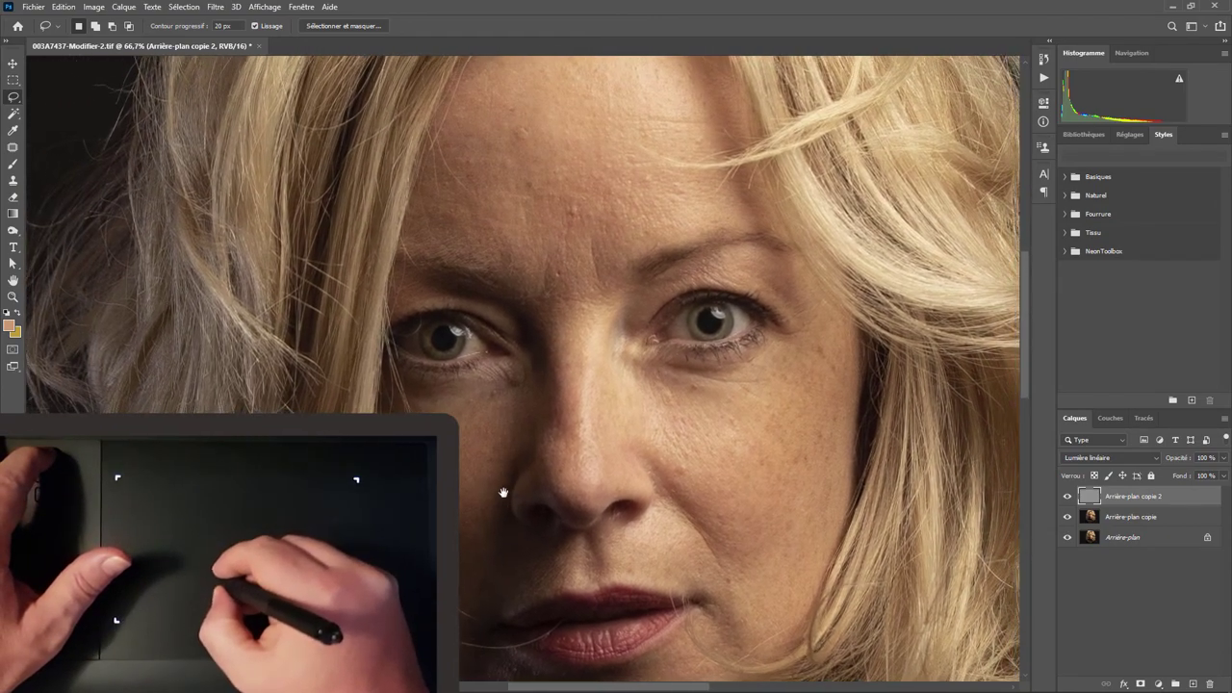
pyautogui.moveTo(558, 343)
pyautogui.mouseDown()
pyautogui.moveTo(521, 460)
pyautogui.moveTo(556, 422)
pyautogui.mouseUp()
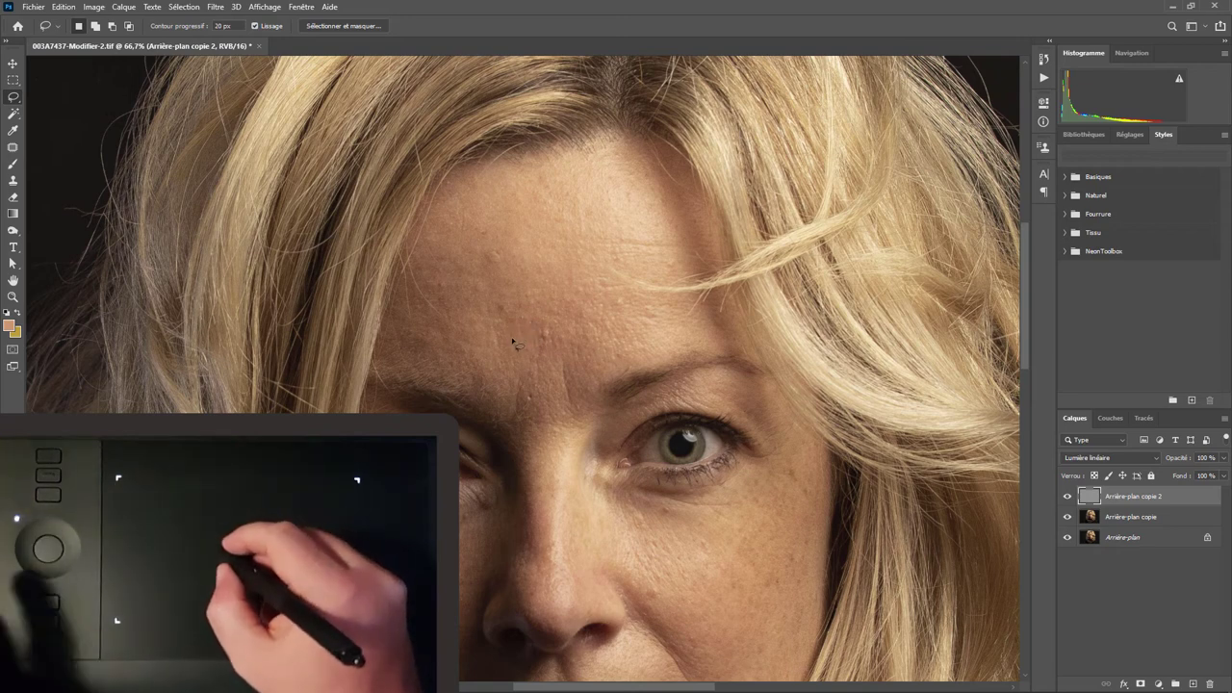
# - Pick the Pinceau brush and resize it to about 321 px with 51% hardness
pyautogui.press('F1')
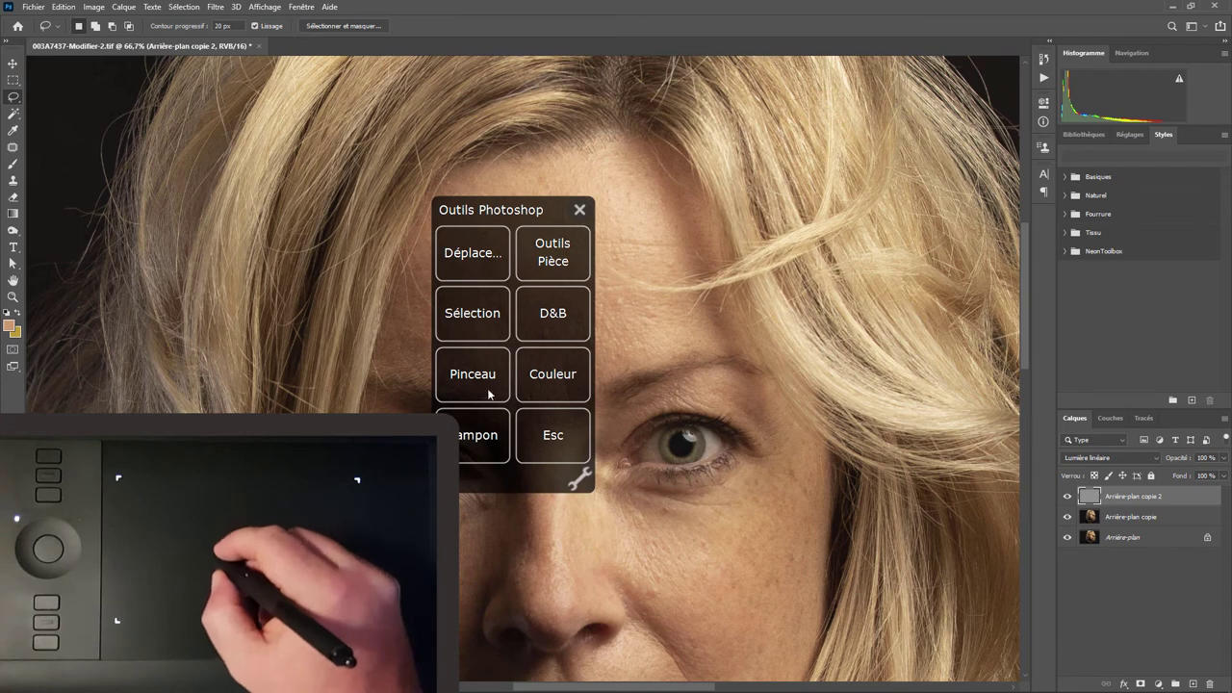
pyautogui.click(483, 376)
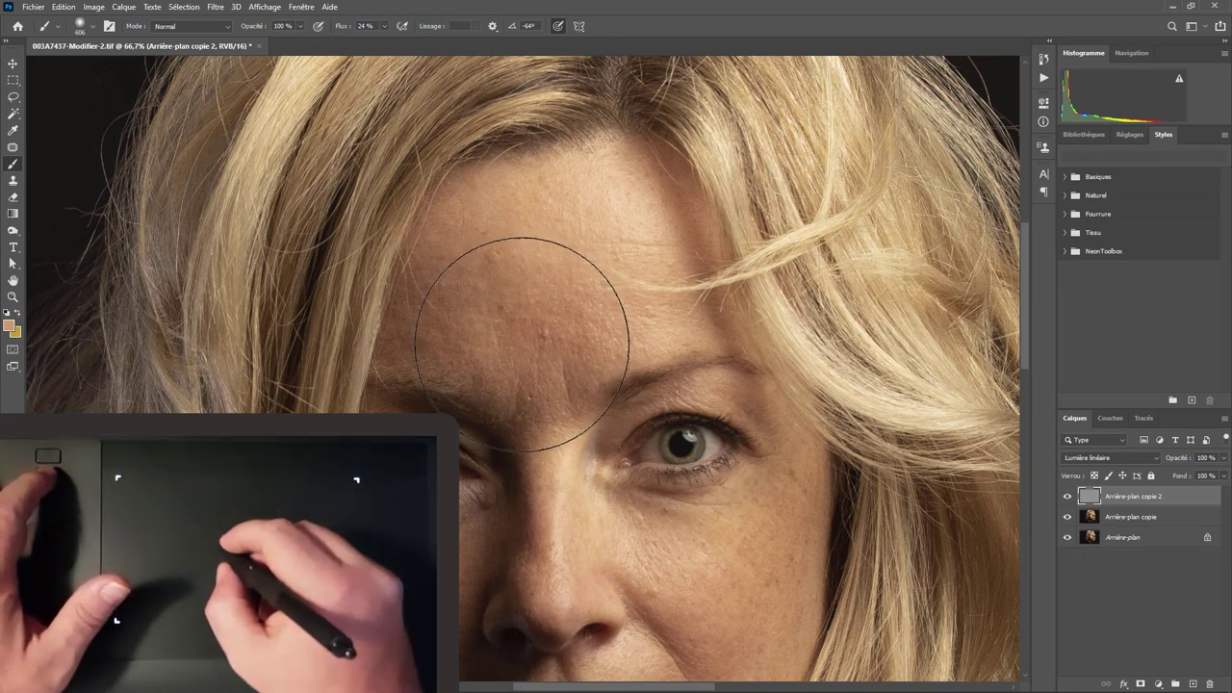
pyautogui.moveTo(523, 342)
pyautogui.mouseDown()
pyautogui.moveTo(495, 352)
pyautogui.moveTo(583, 337)
pyautogui.moveTo(408, 345)
pyautogui.moveTo(556, 336)
pyautogui.moveTo(447, 357)
pyautogui.moveTo(466, 287)
pyautogui.mouseUp()
pyautogui.moveTo(469, 231)
pyautogui.mouseDown()
pyautogui.moveTo(511, 449)
pyautogui.moveTo(511, 252)
pyautogui.moveTo(522, 346)
pyautogui.moveTo(519, 267)
pyautogui.moveTo(523, 335)
pyautogui.moveTo(519, 298)
pyautogui.mouseUp()
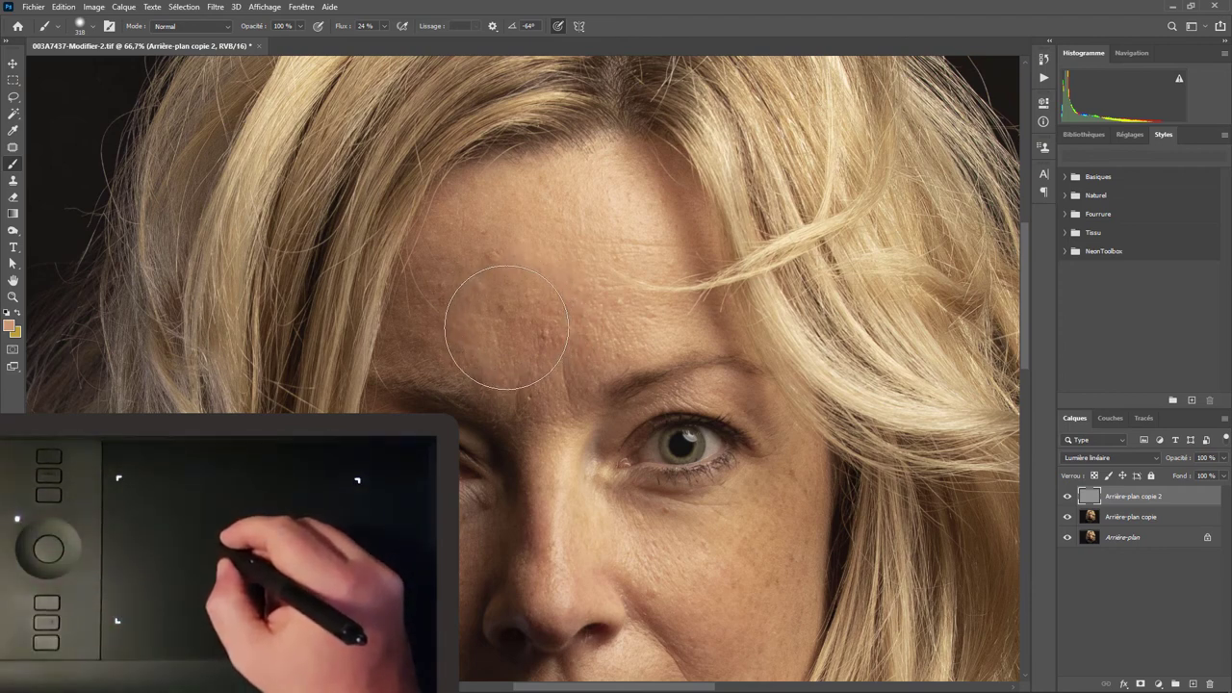
pyautogui.press('F1')
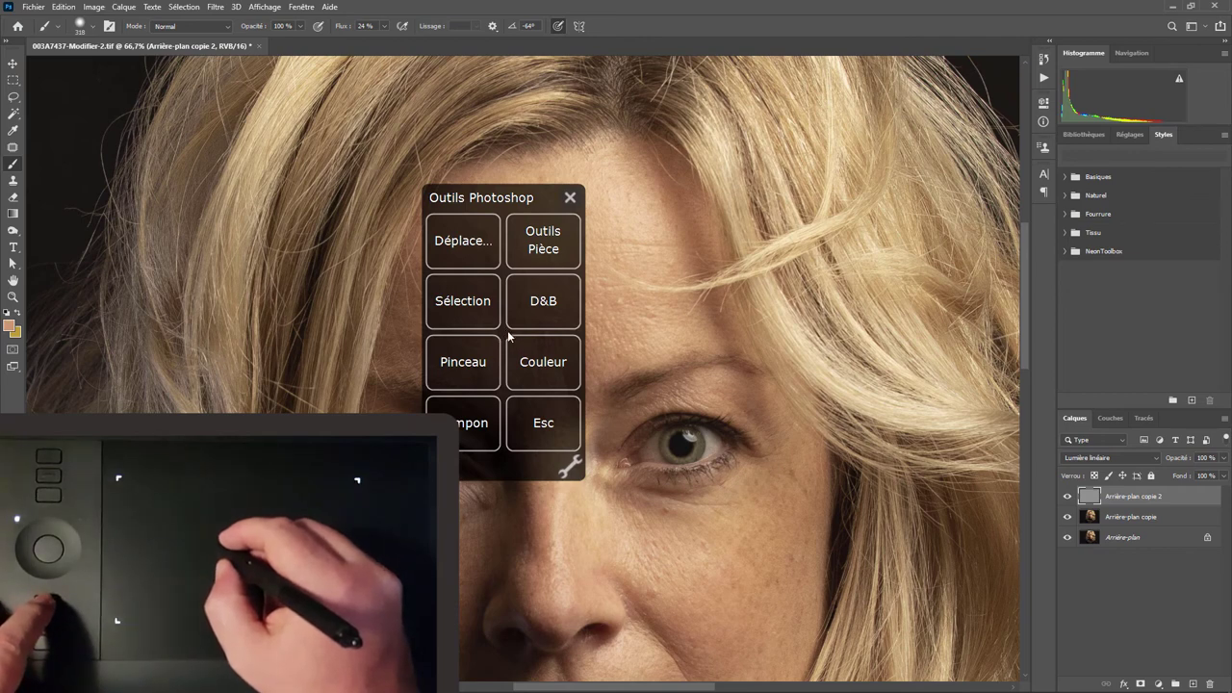
# - Select the Pipette and set the foreground colour to the skin tone b29062
pyautogui.click(538, 377)
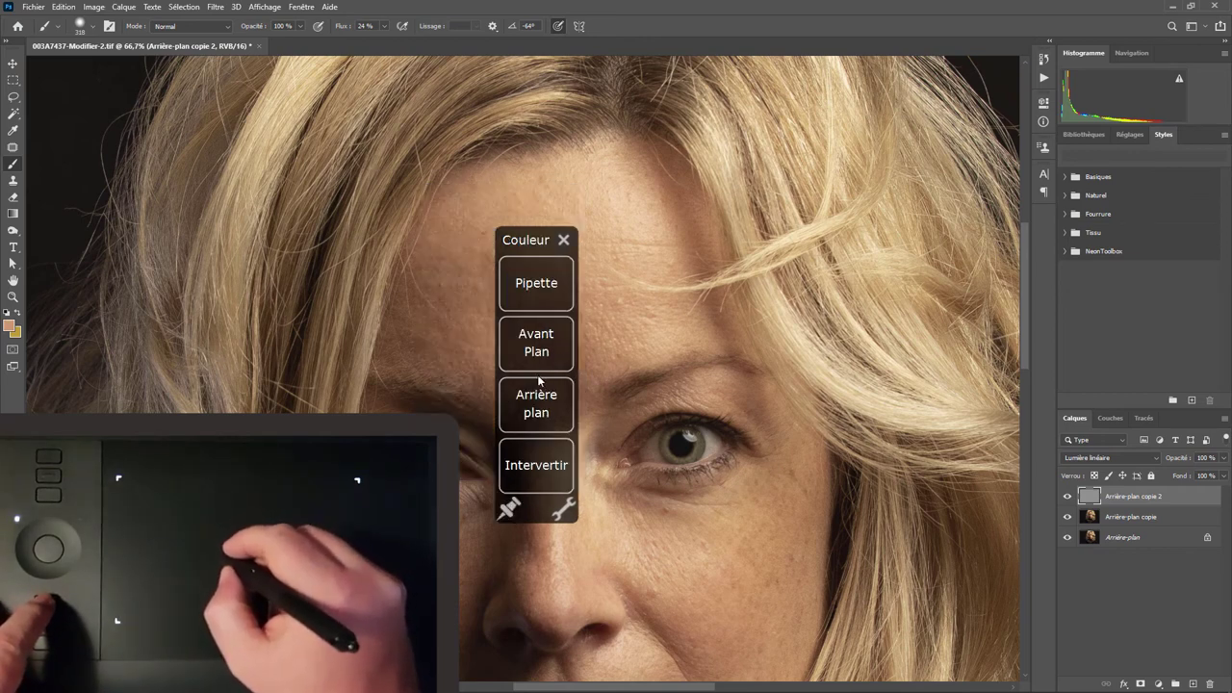
pyautogui.click(535, 285)
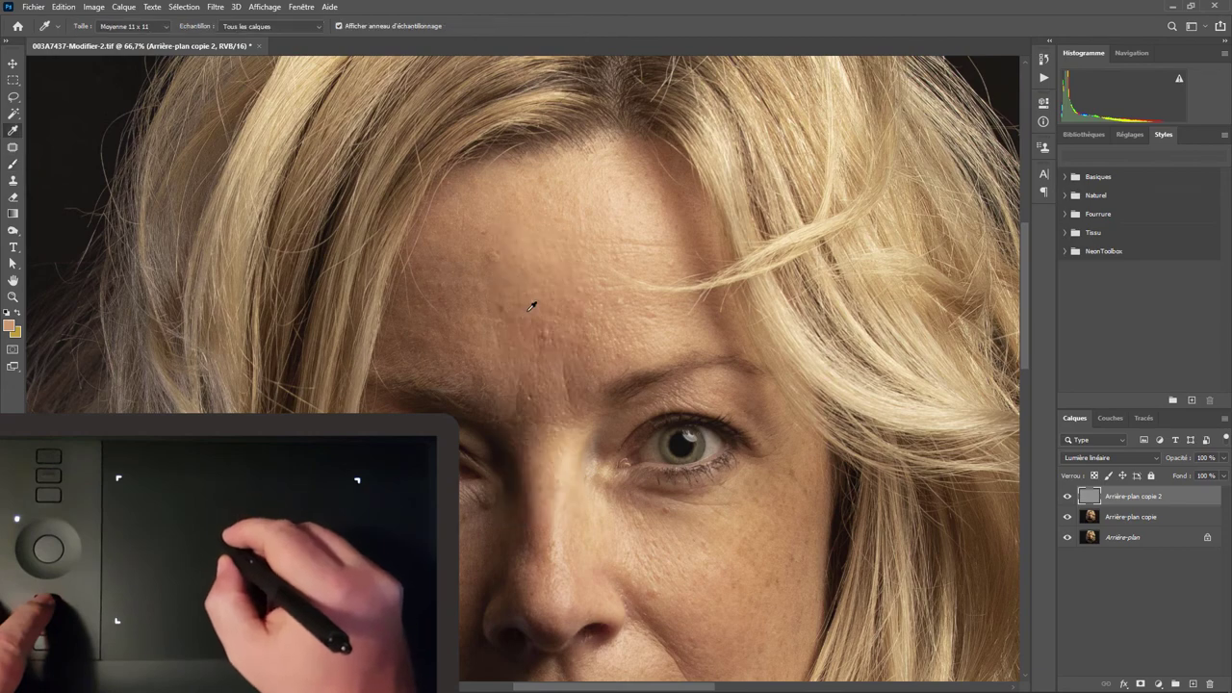
pyautogui.press('F1')
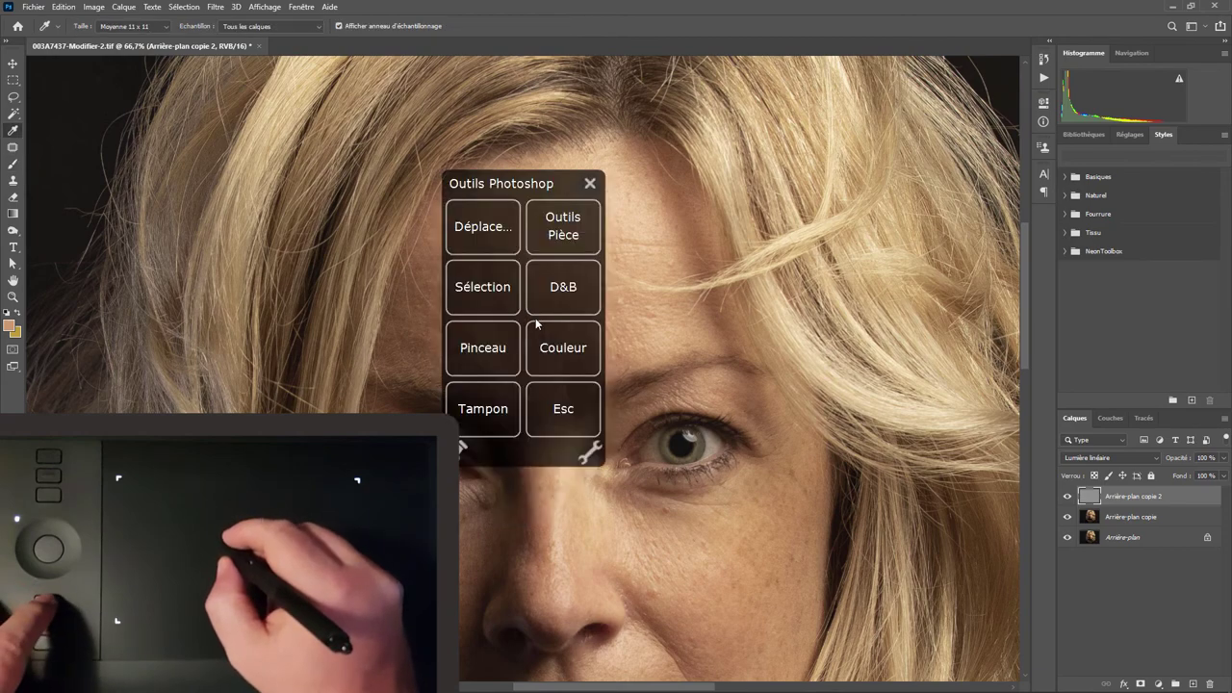
pyautogui.click(559, 349)
pyautogui.click(553, 327)
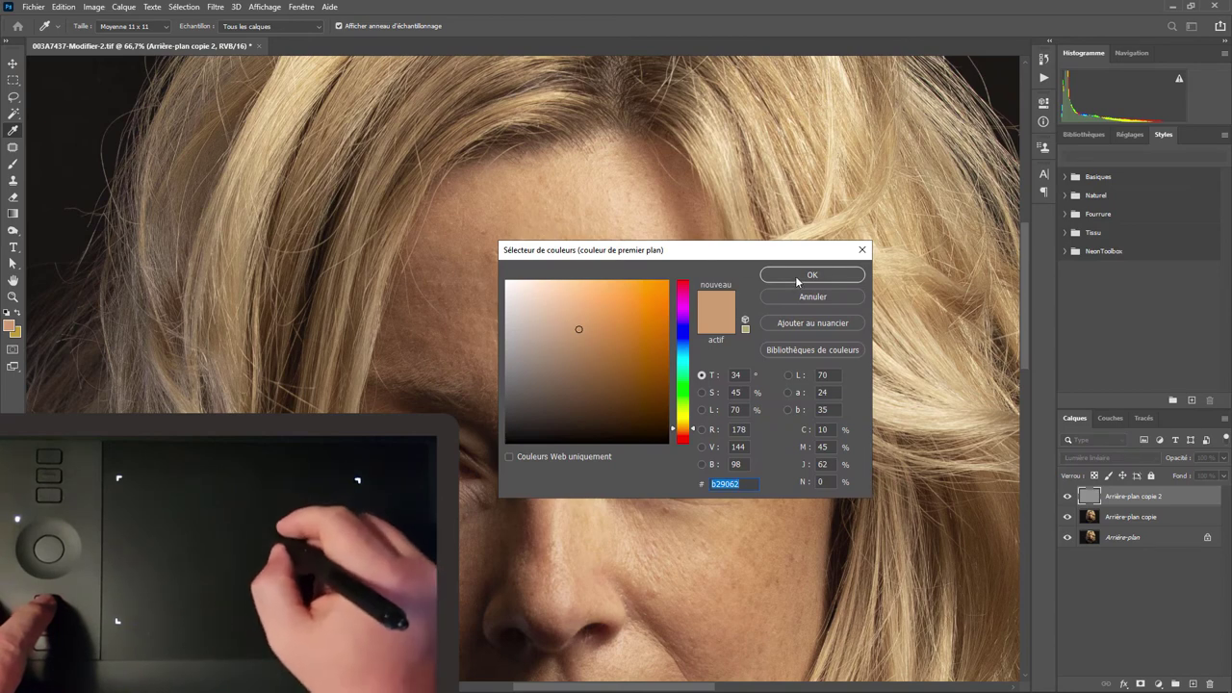
pyautogui.click(797, 279)
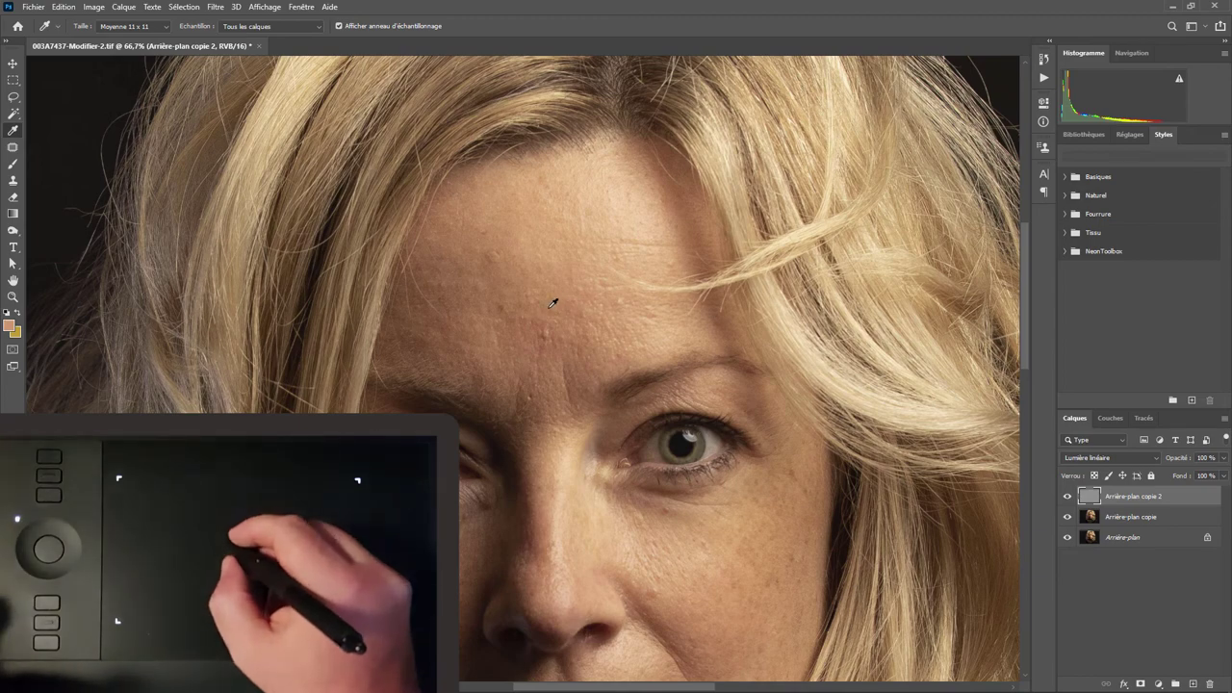
# - Zoom in to inspect the forehead skin, zoom back out, and shift toward the eye and cheek
pyautogui.hotkey('ctrl', '+')
pyautogui.hotkey('ctrl', '+')
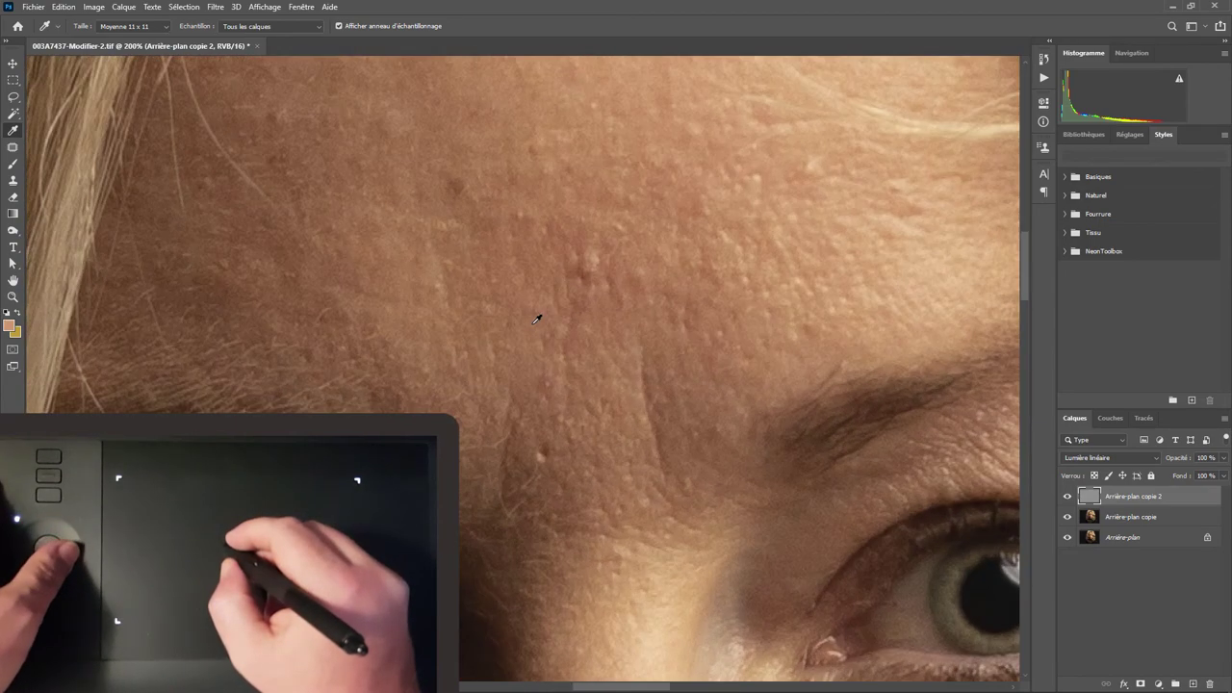
pyautogui.hotkey('ctrl', '-')
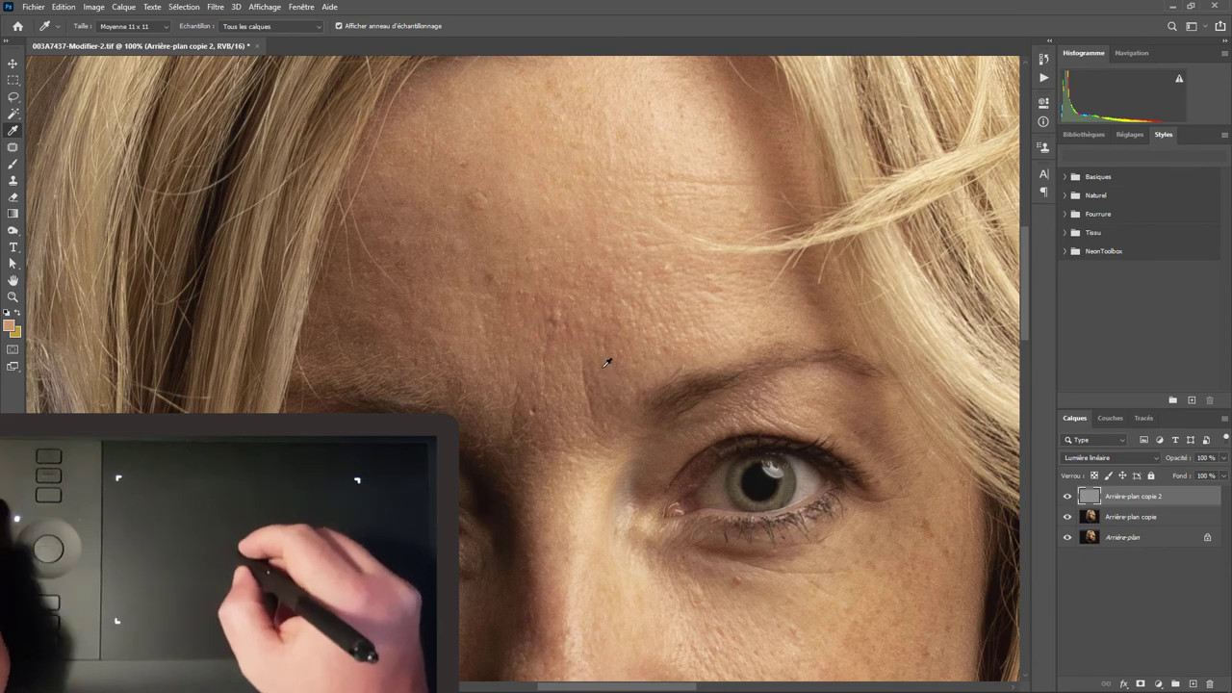
pyautogui.moveTo(610, 440); pyautogui.dragTo(584, 452)
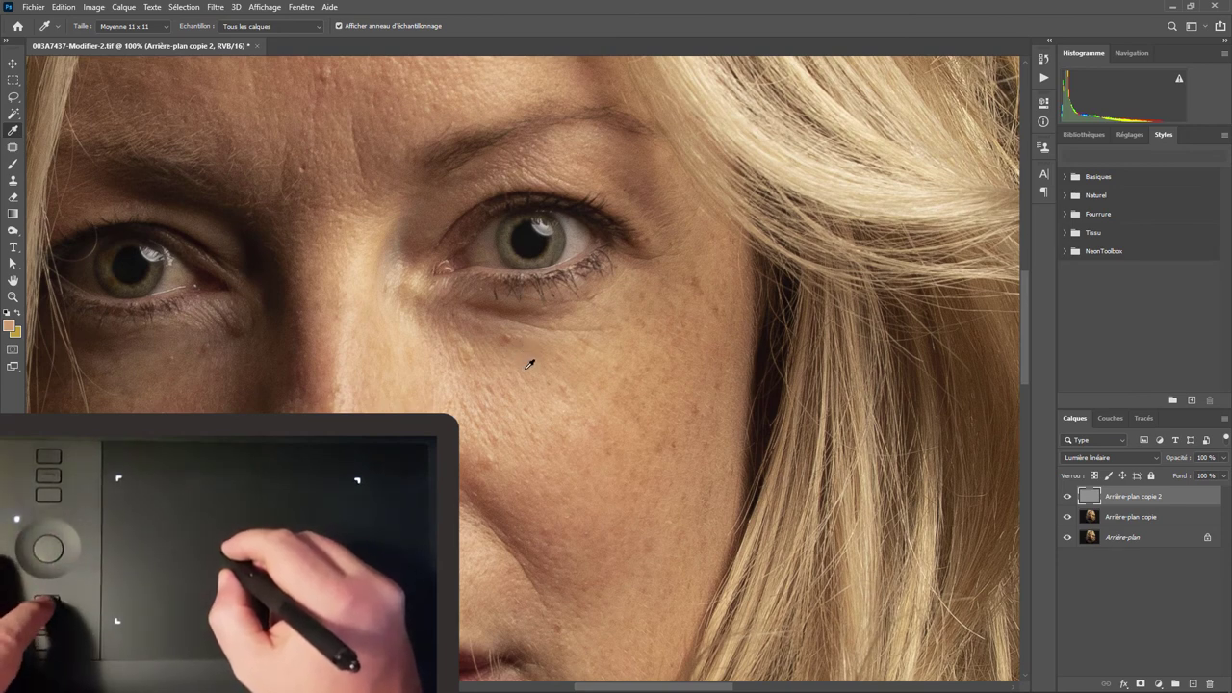
pyautogui.press('F13')
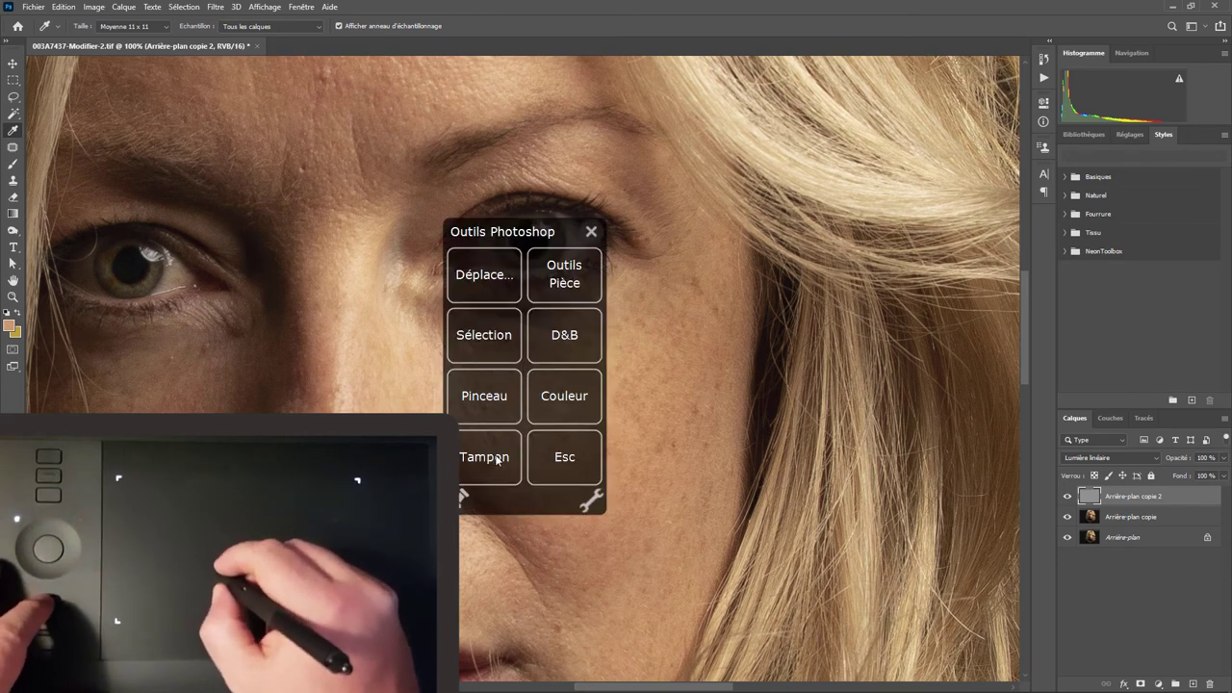
# - Clone clean skin texture with the Tampon tool over the area beneath the right eye
pyautogui.click(497, 458)
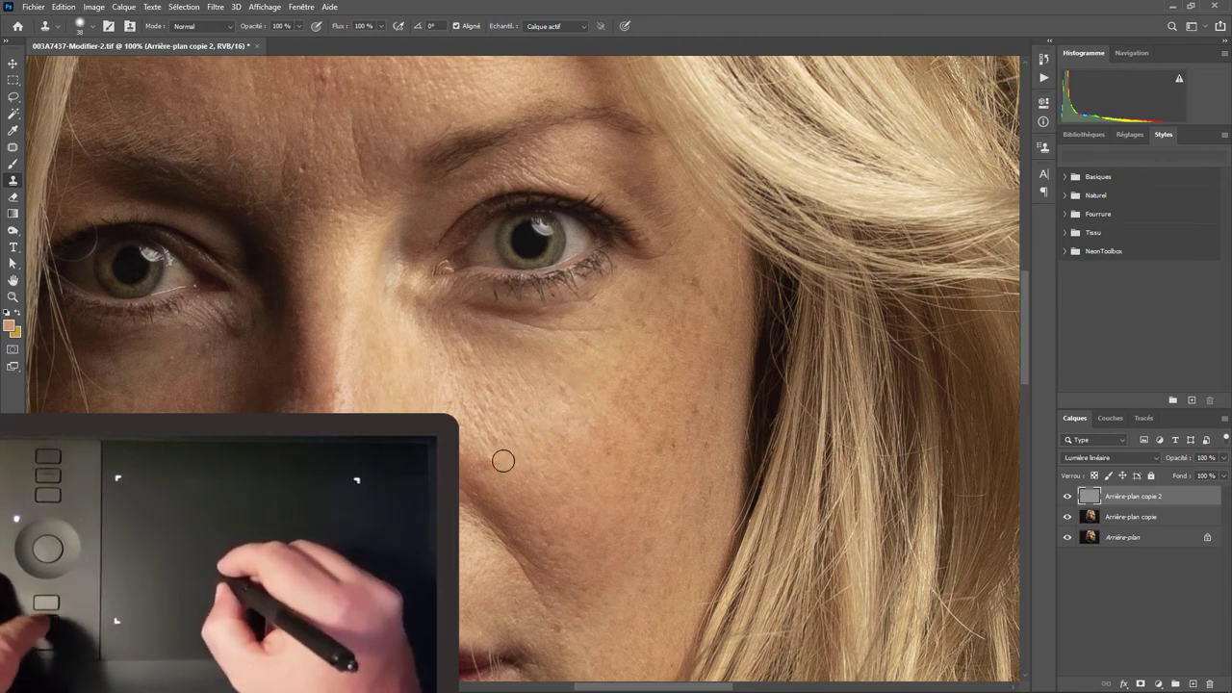
pyautogui.moveTo(503, 461); pyautogui.dragTo(492, 466)
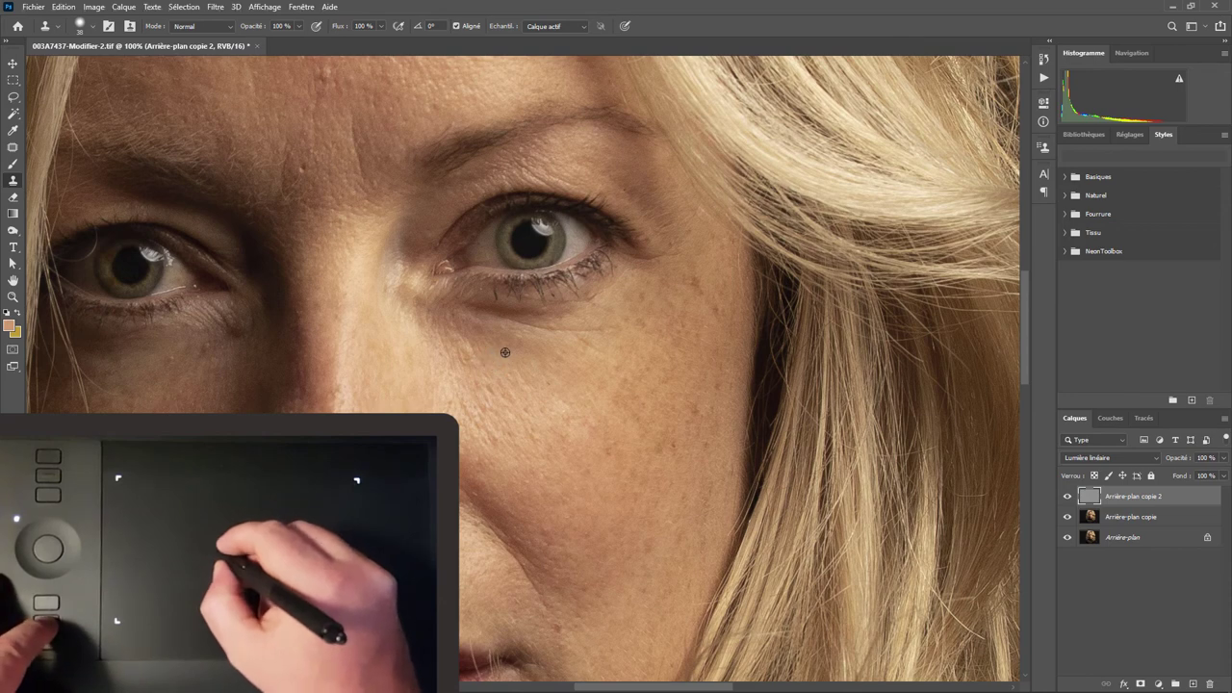
pyautogui.moveTo(470, 356)
pyautogui.mouseDown()
pyautogui.moveTo(489, 357)
pyautogui.moveTo(514, 398)
pyautogui.mouseUp()
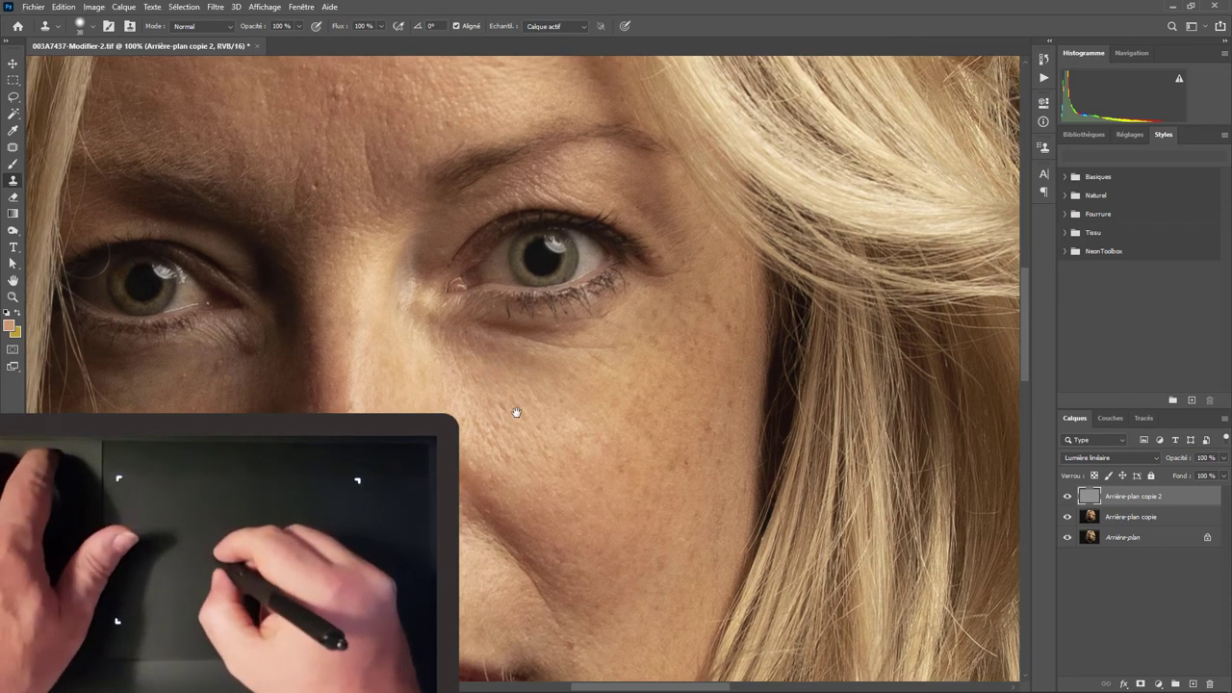
pyautogui.moveTo(465, 306); pyautogui.dragTo(490, 398)
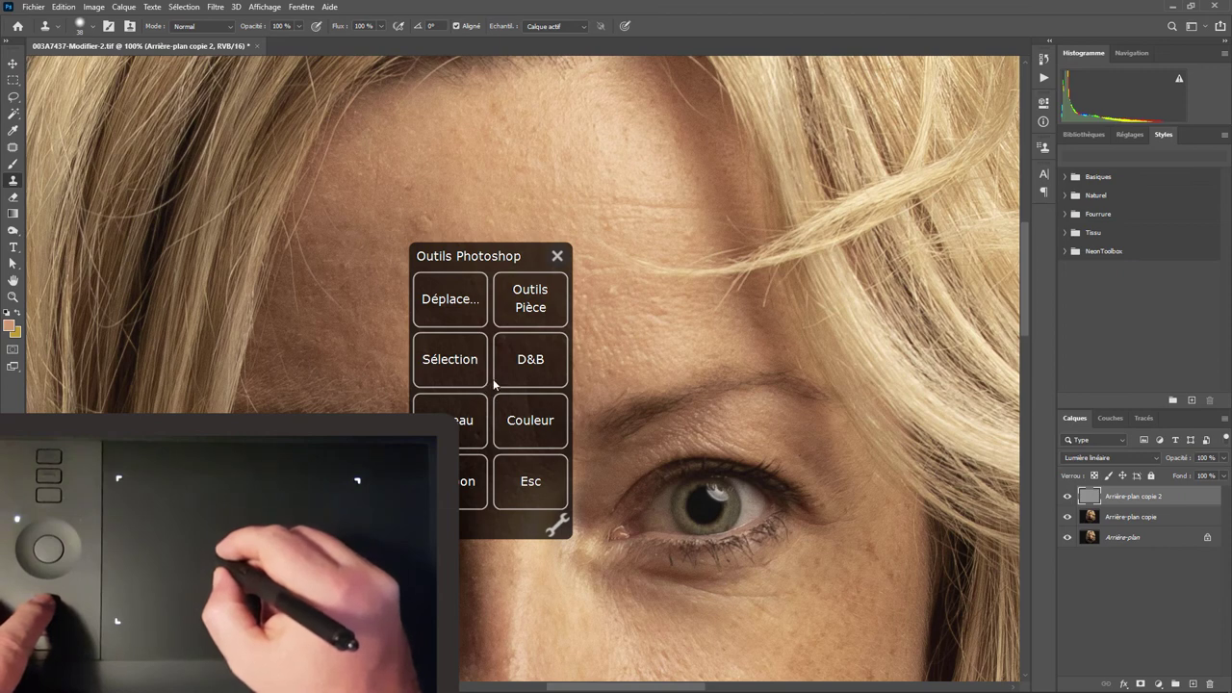
# - Patch the small forehead blemishes, including one by the inner eyebrow, with nearby clean skin
pyautogui.click(526, 308)
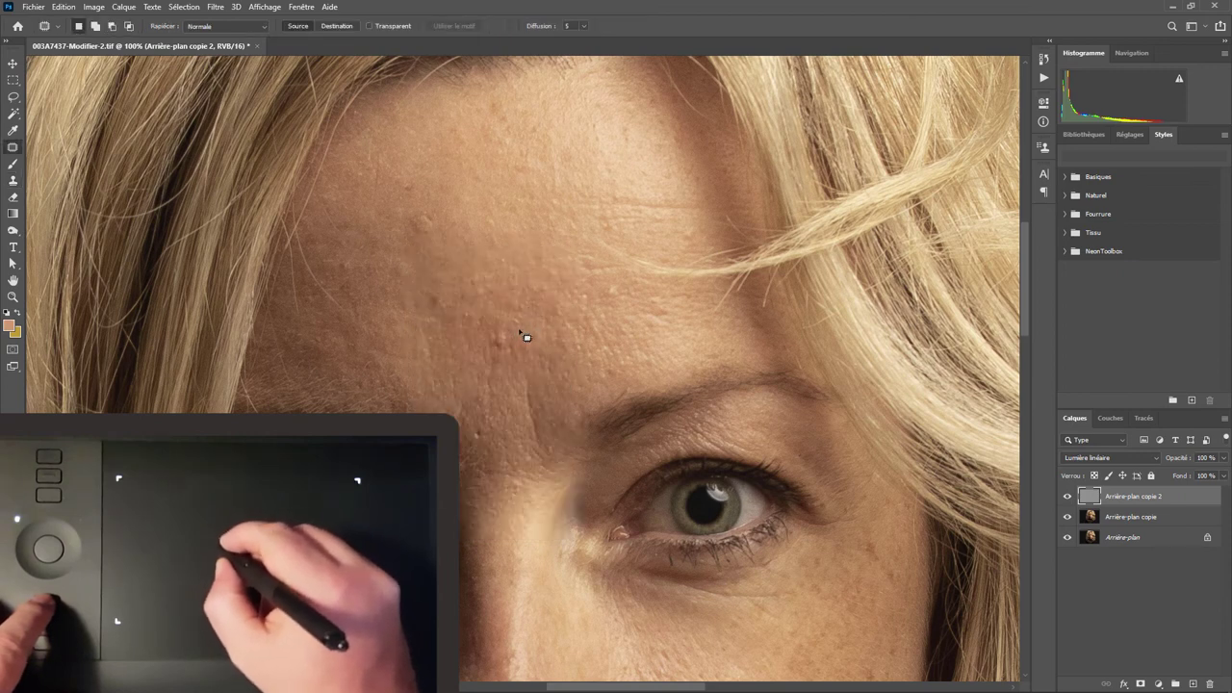
pyautogui.moveTo(522, 360); pyautogui.dragTo(508, 347)
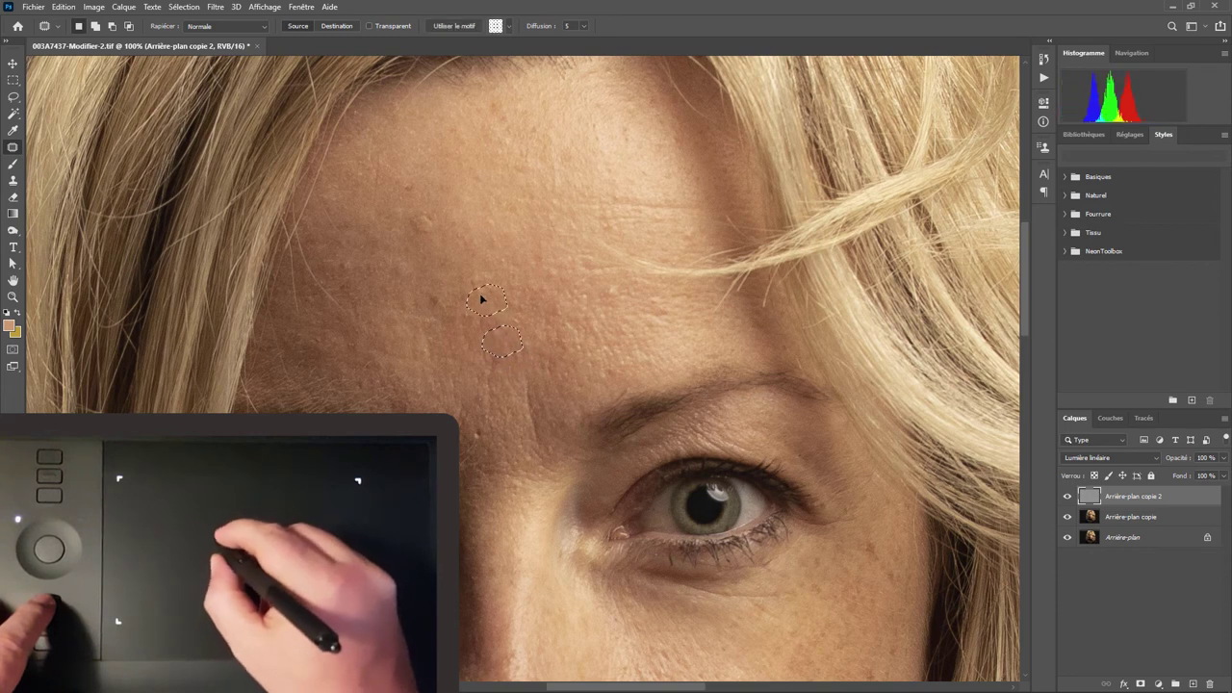
pyautogui.moveTo(482, 299); pyautogui.dragTo(483, 299)
pyautogui.moveTo(603, 289)
pyautogui.mouseDown()
pyautogui.moveTo(632, 291)
pyautogui.moveTo(491, 294)
pyautogui.mouseUp()
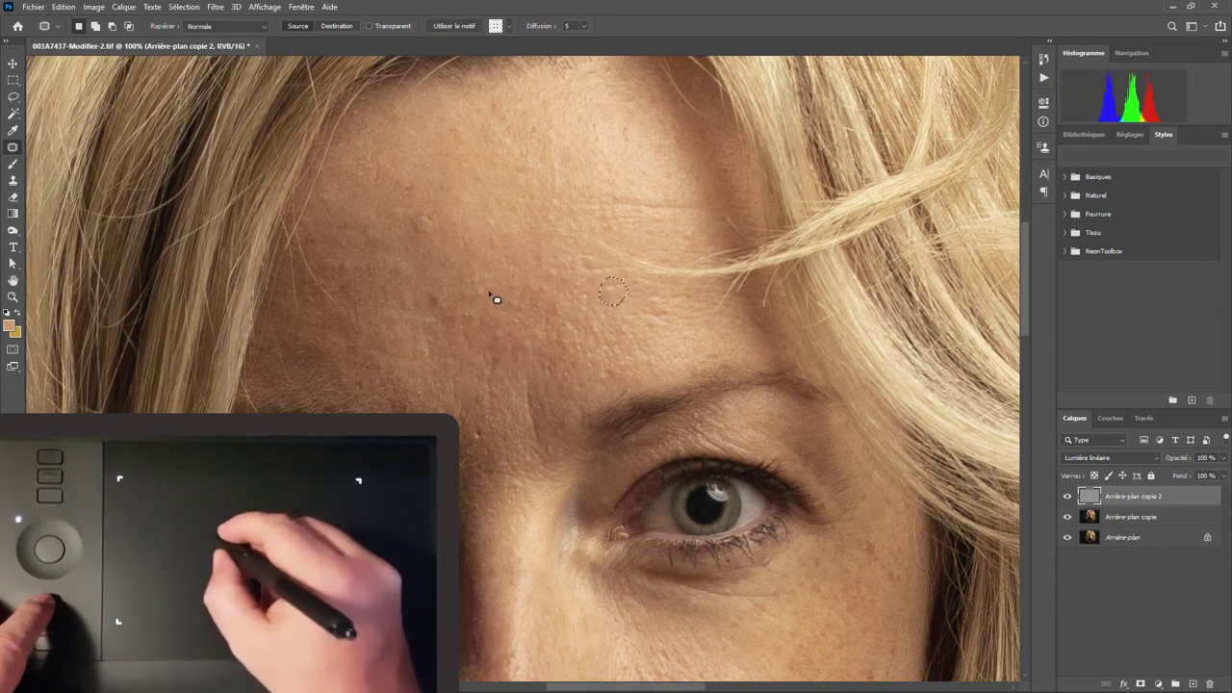
pyautogui.moveTo(446, 206)
pyautogui.mouseDown()
pyautogui.moveTo(421, 213)
pyautogui.moveTo(474, 248)
pyautogui.mouseUp()
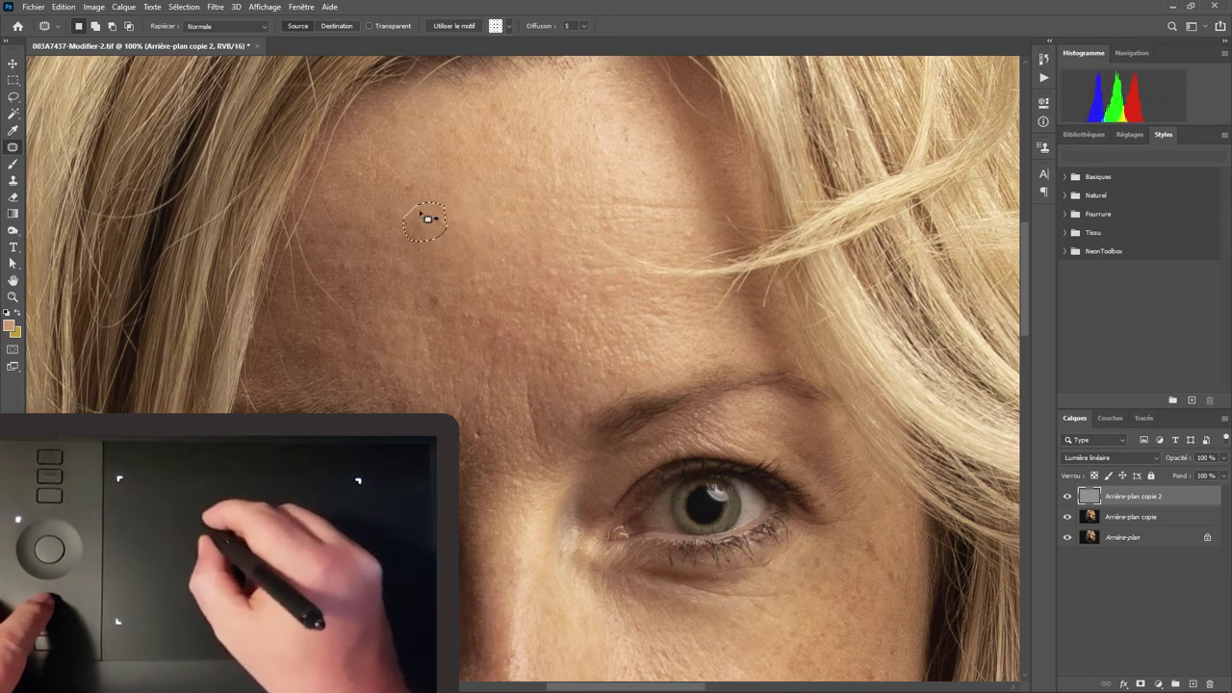
pyautogui.moveTo(424, 183)
pyautogui.mouseDown()
pyautogui.moveTo(408, 183)
pyautogui.moveTo(419, 200)
pyautogui.mouseUp()
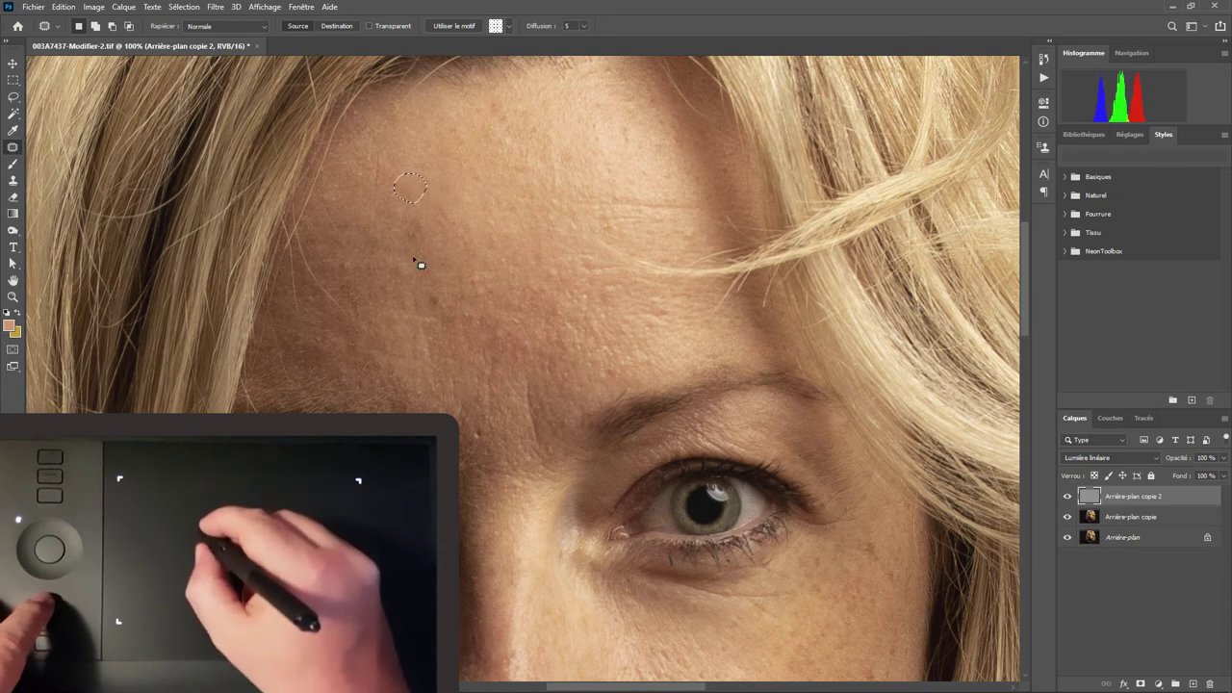
pyautogui.moveTo(423, 270)
pyautogui.mouseDown()
pyautogui.moveTo(407, 273)
pyautogui.moveTo(439, 278)
pyautogui.mouseUp()
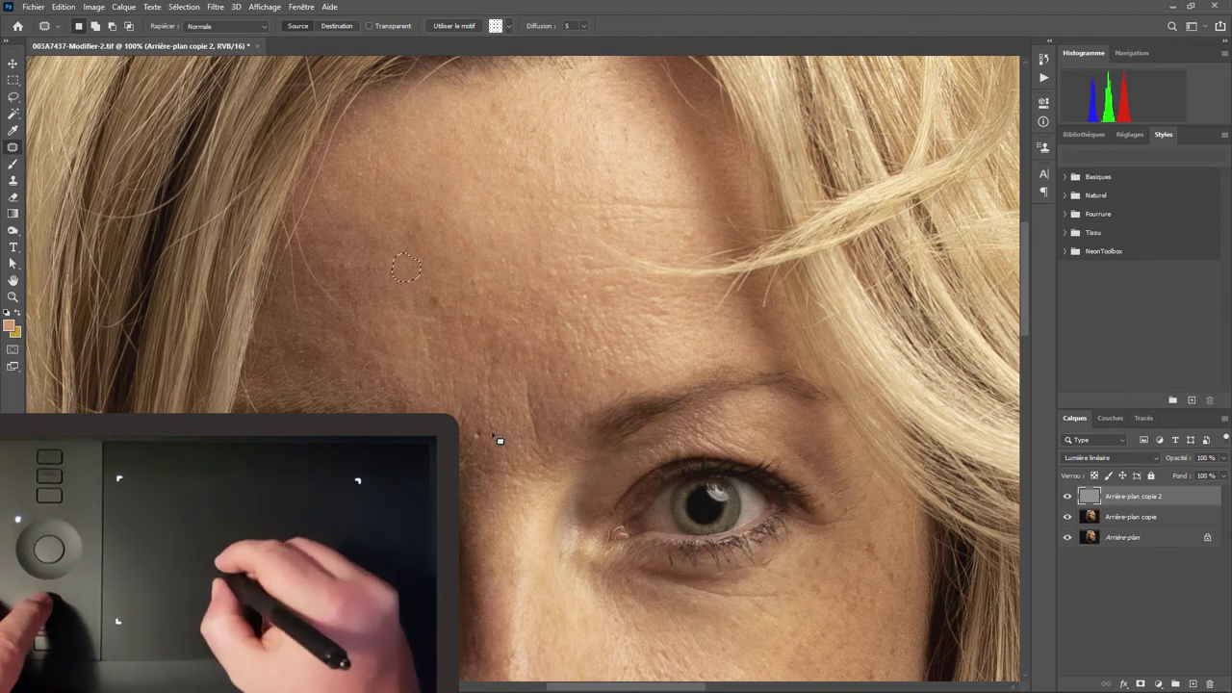
pyautogui.moveTo(501, 442); pyautogui.dragTo(489, 442)
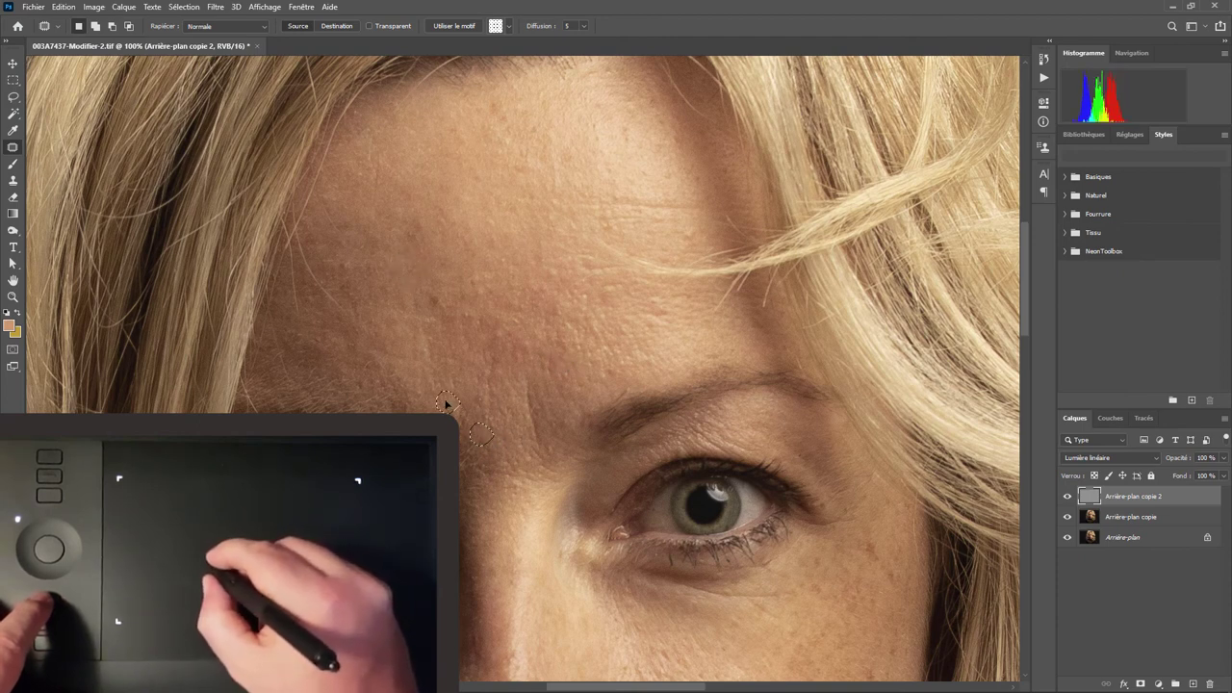
pyautogui.moveTo(444, 408); pyautogui.dragTo(445, 409)
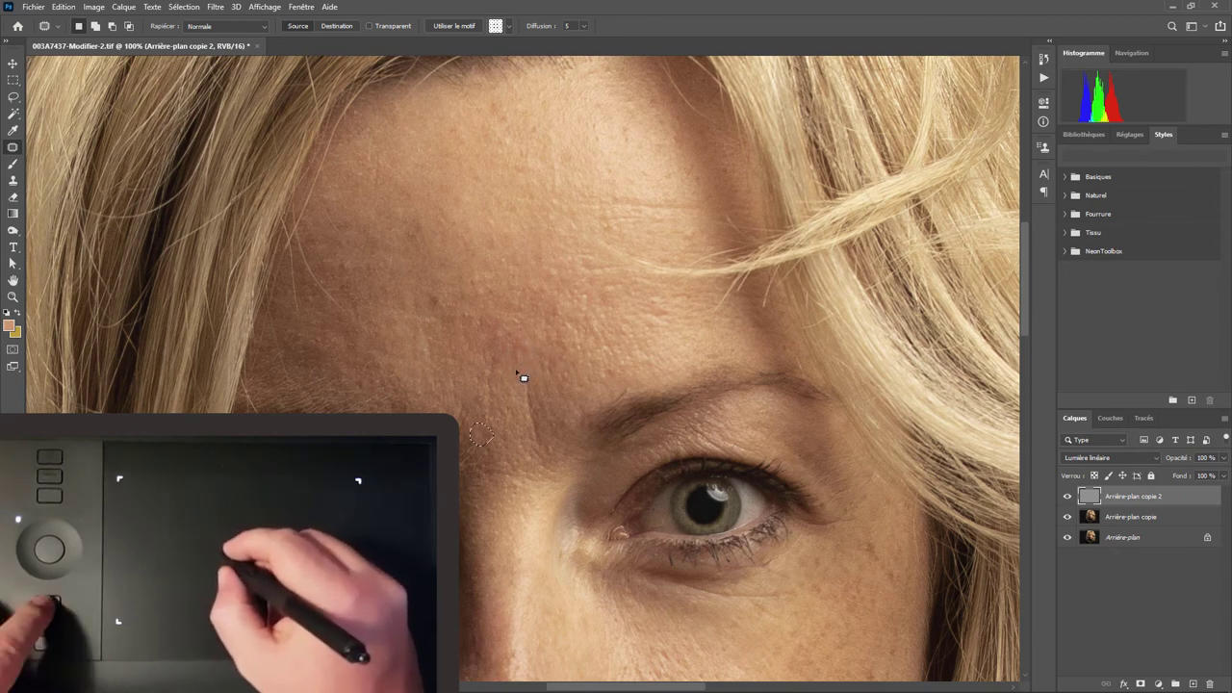
# - Clear the patch selection and make Arrière-plan copie the active layer
pyautogui.click(486, 344)
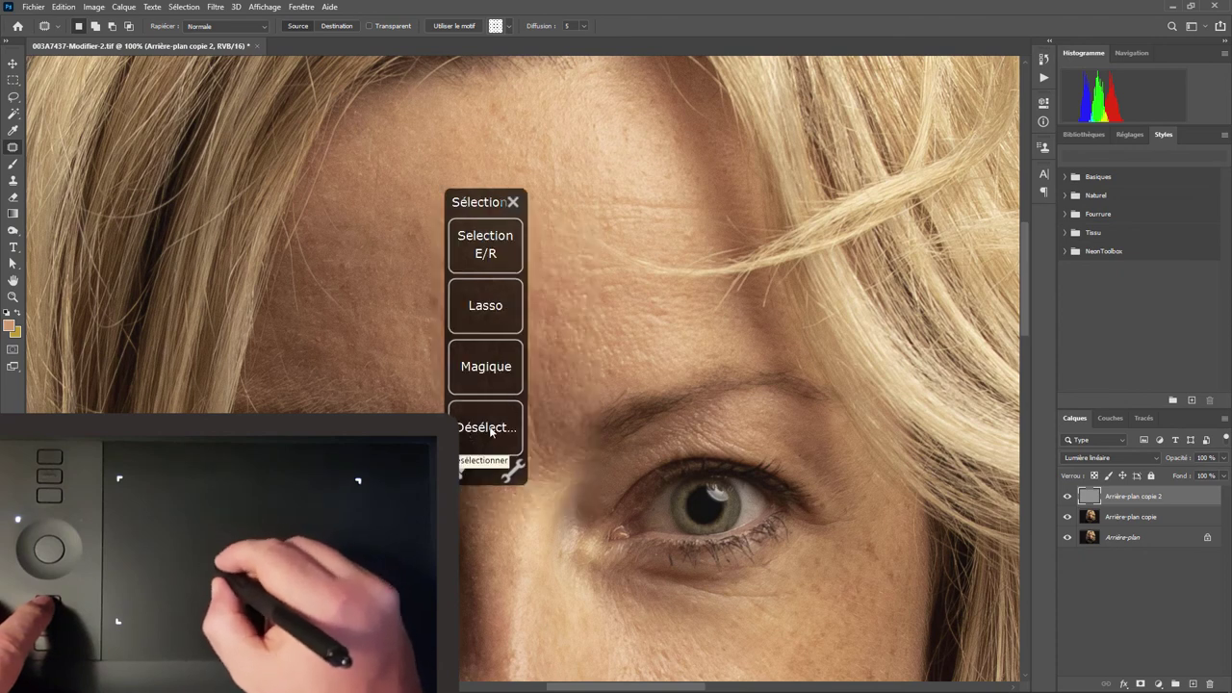
pyautogui.click(491, 433)
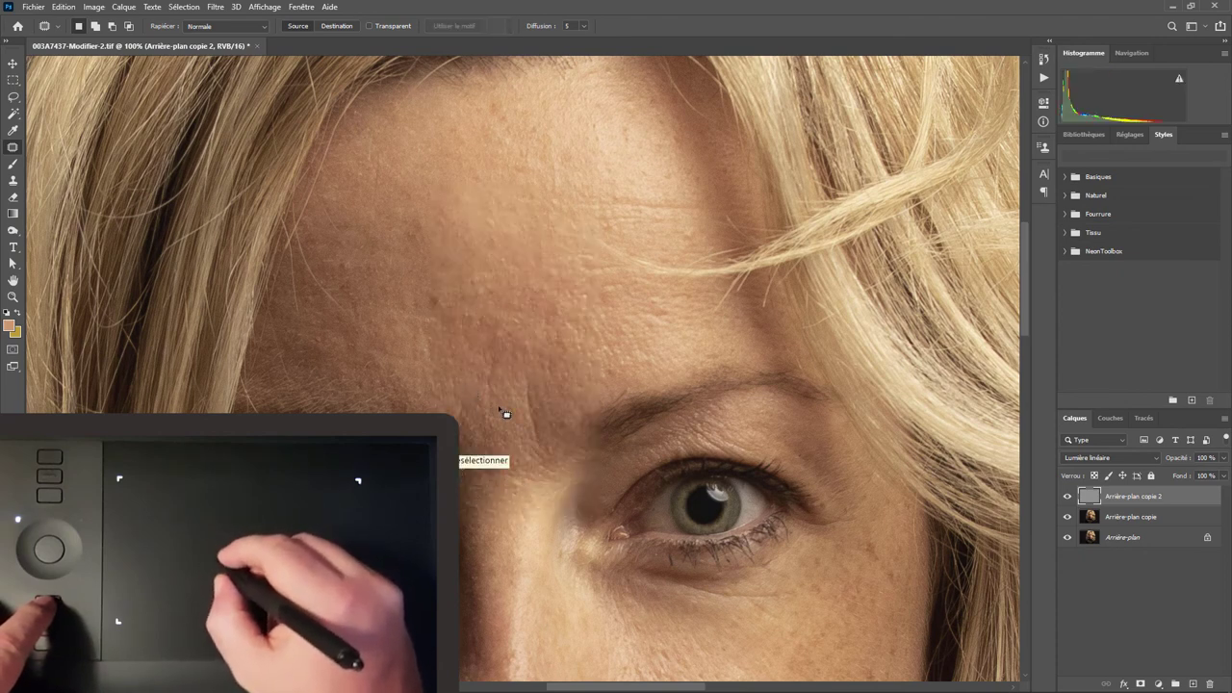
pyautogui.click(1131, 517)
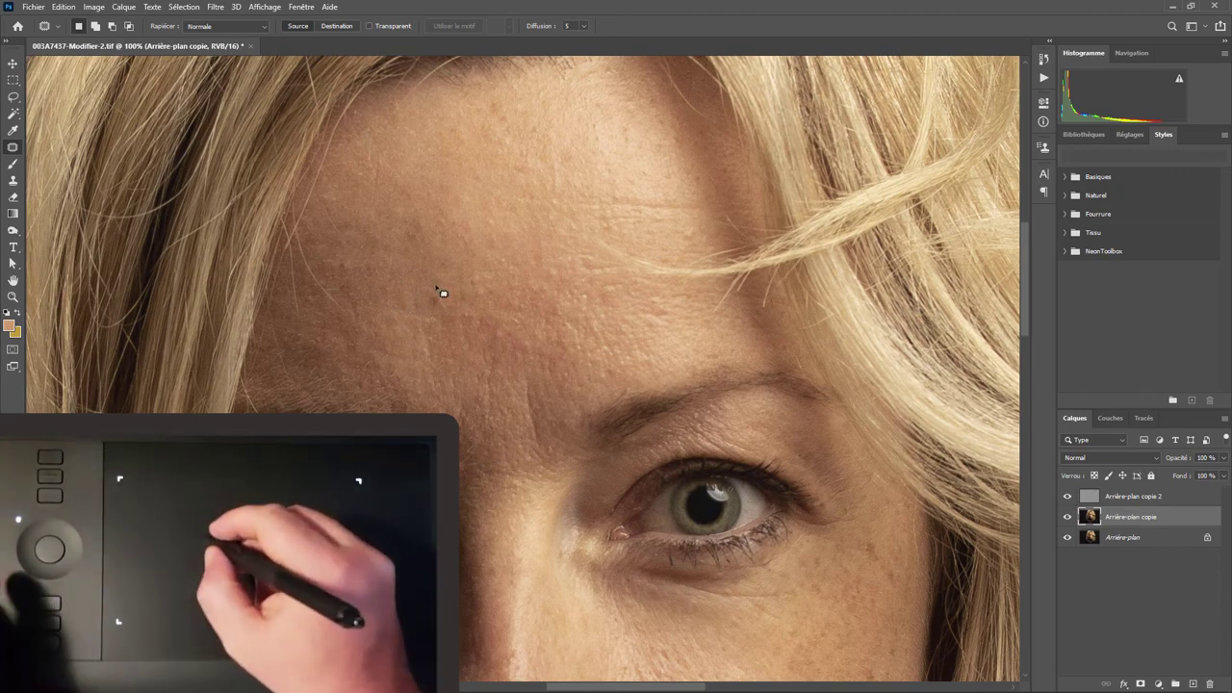
# - Zoom out and lasso the forehead from the hairline down to the eyebrow, feathered at 20 px
pyautogui.hotkey('ctrl', '-')
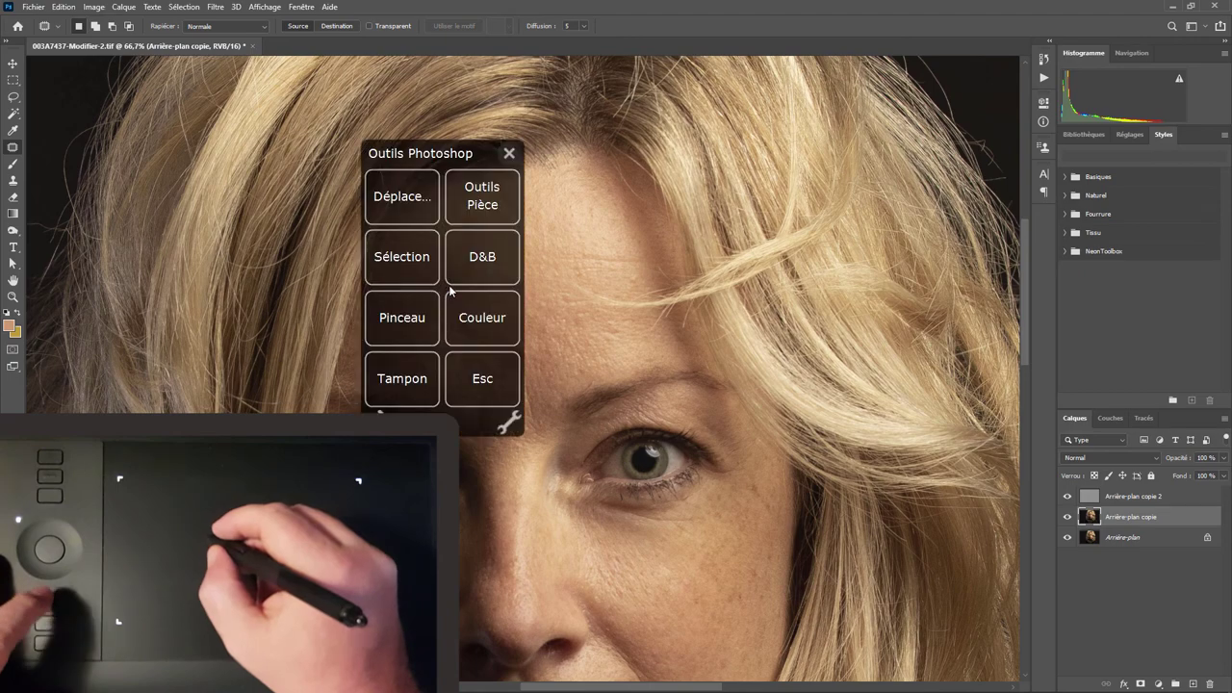
pyautogui.click(412, 255)
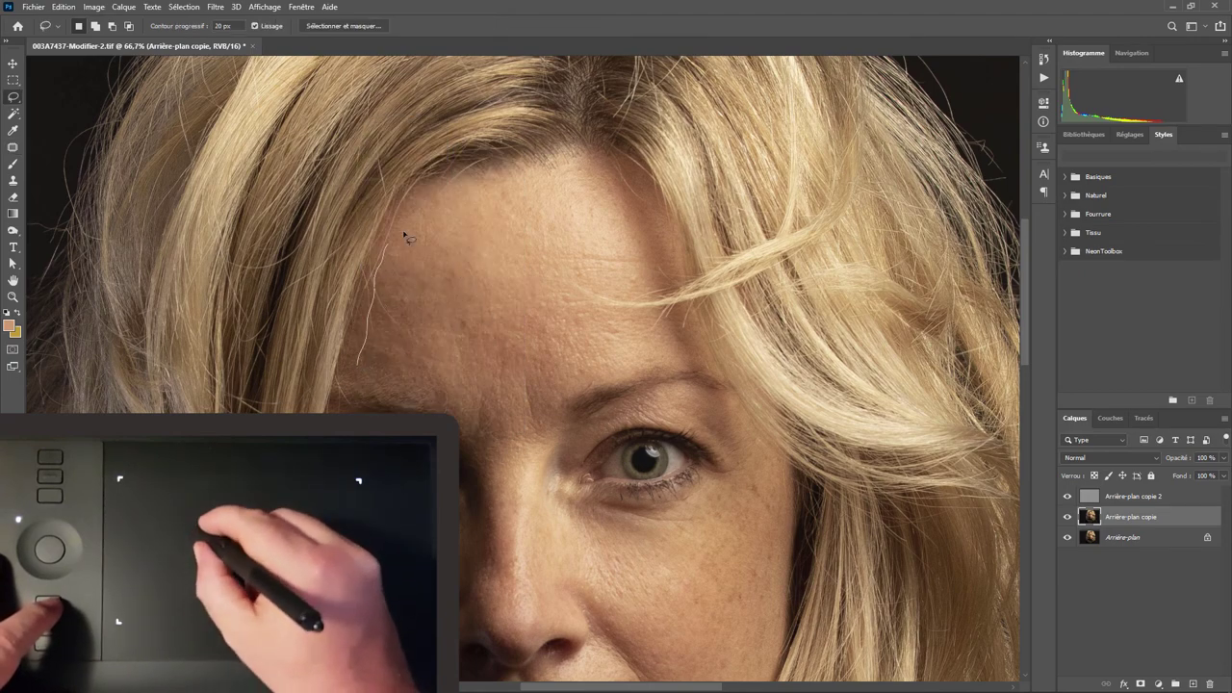
pyautogui.moveTo(505, 175)
pyautogui.mouseDown()
pyautogui.moveTo(574, 387)
pyautogui.moveTo(364, 372)
pyautogui.mouseUp()
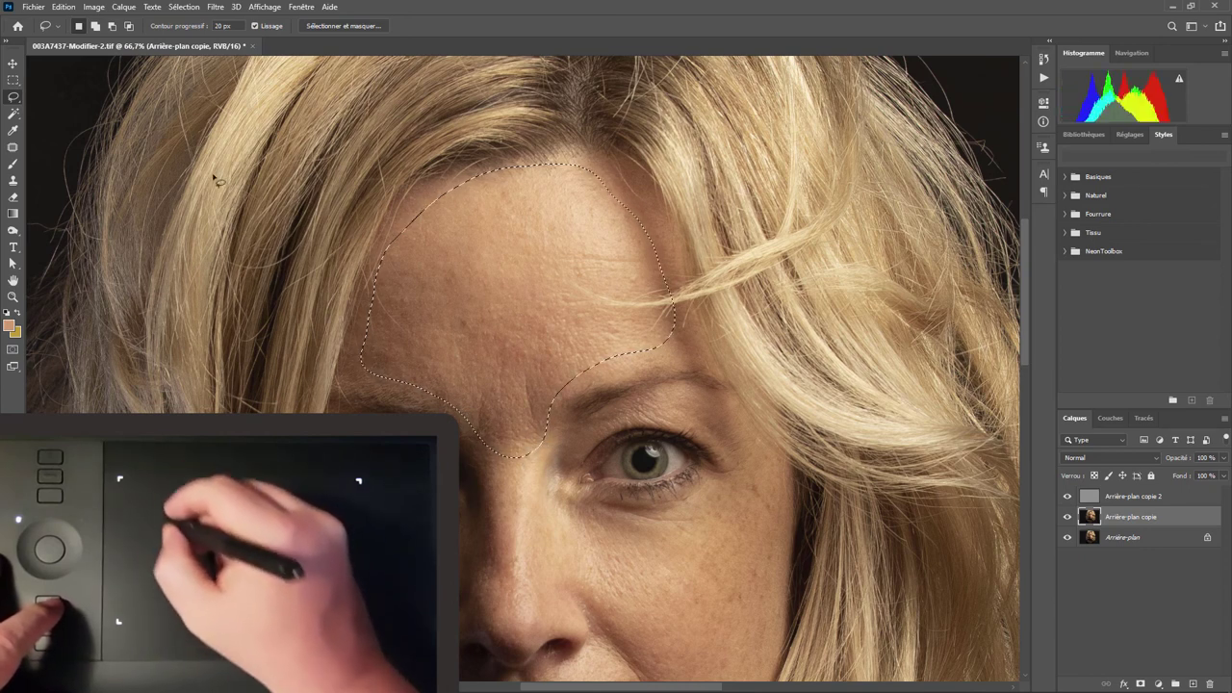
# - Apply a 9-pixel Flou gaussien to the forehead selection, then toggle the top copy layer to compare
pyautogui.click(216, 7)
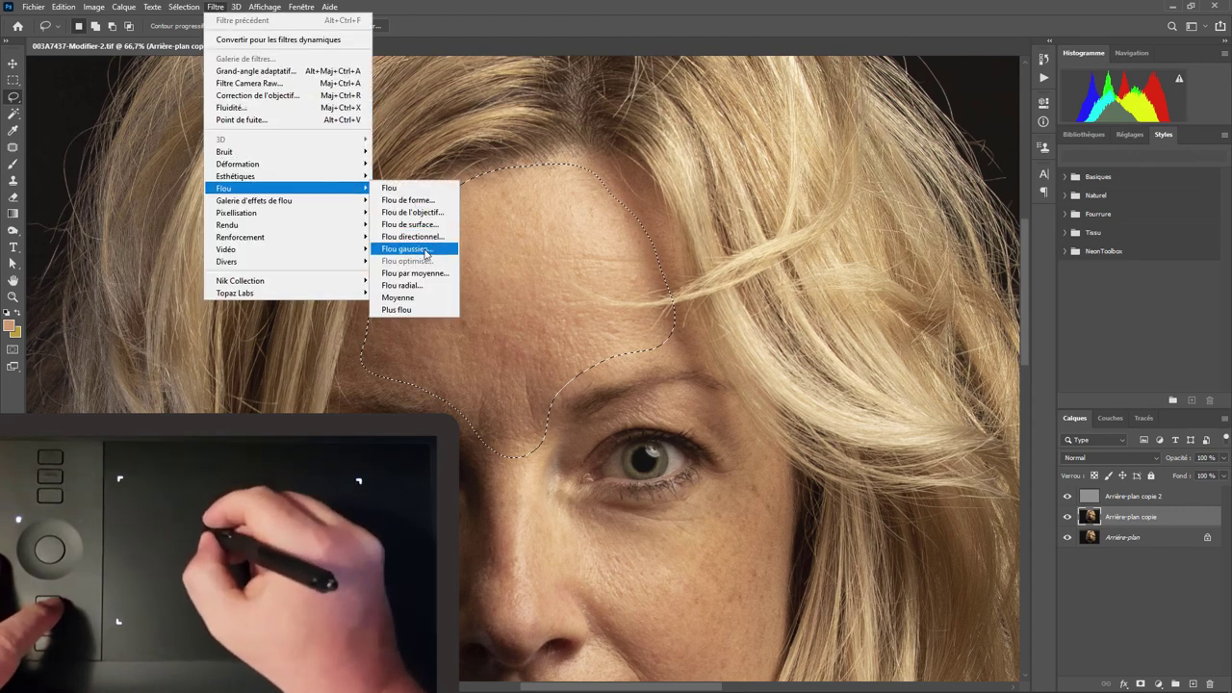
pyautogui.click(427, 248)
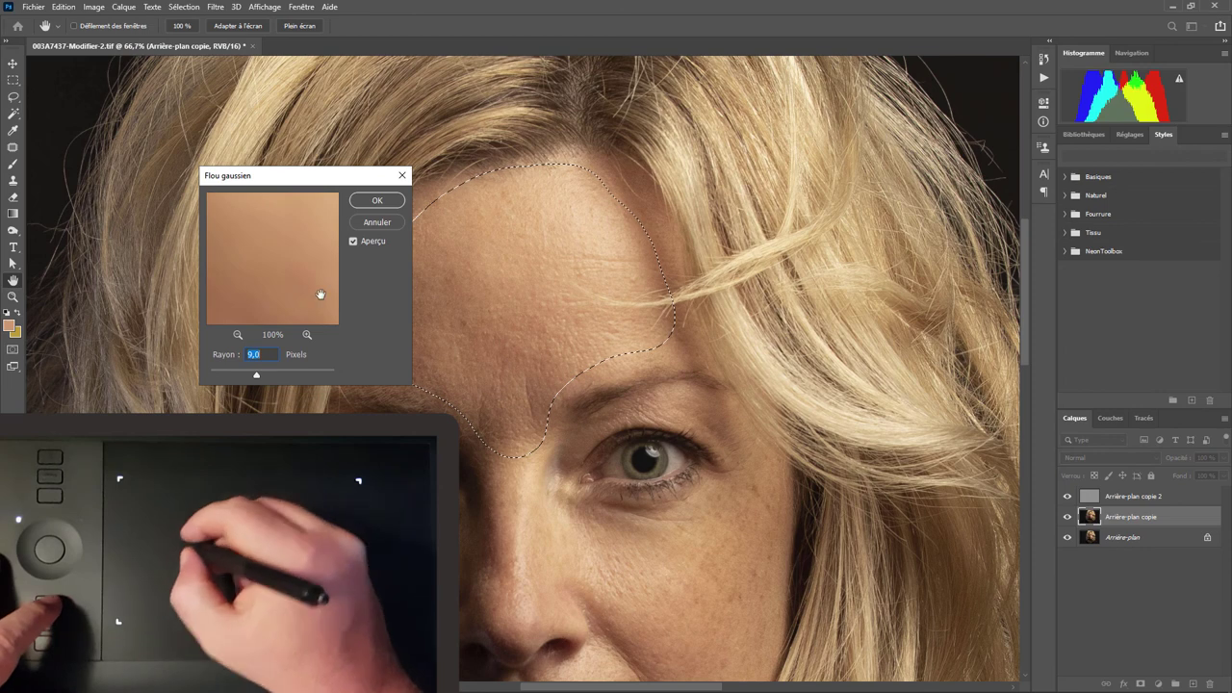
pyautogui.click(366, 200)
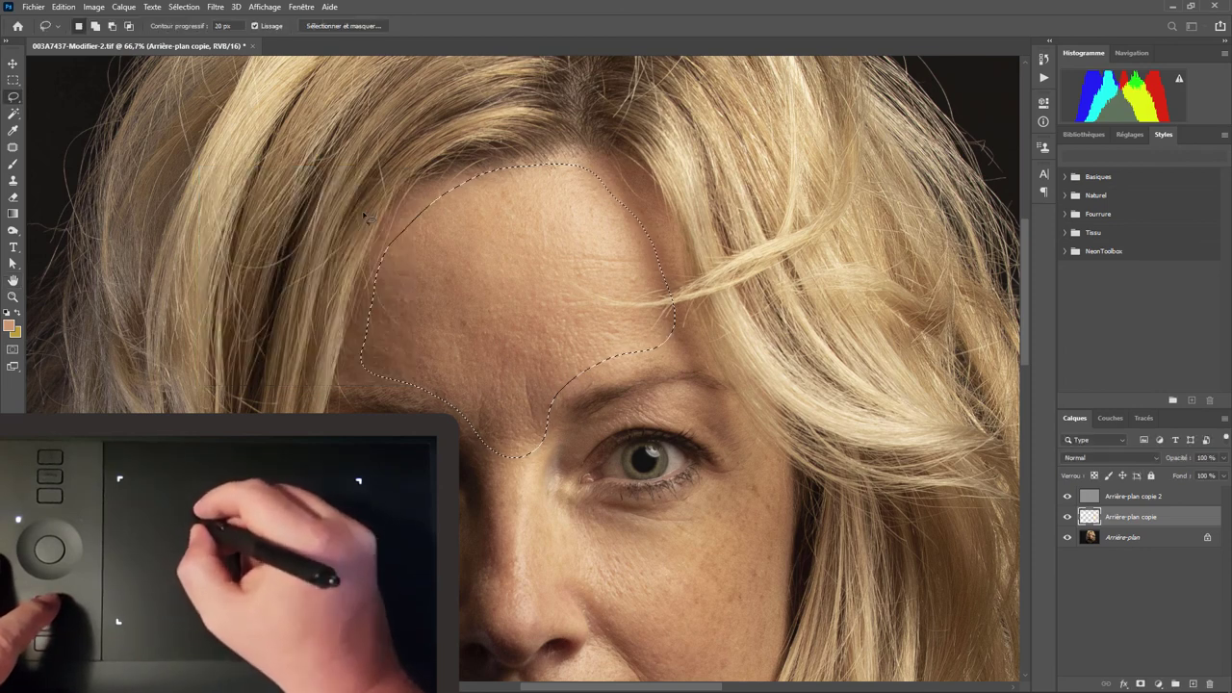
pyautogui.click(1067, 498)
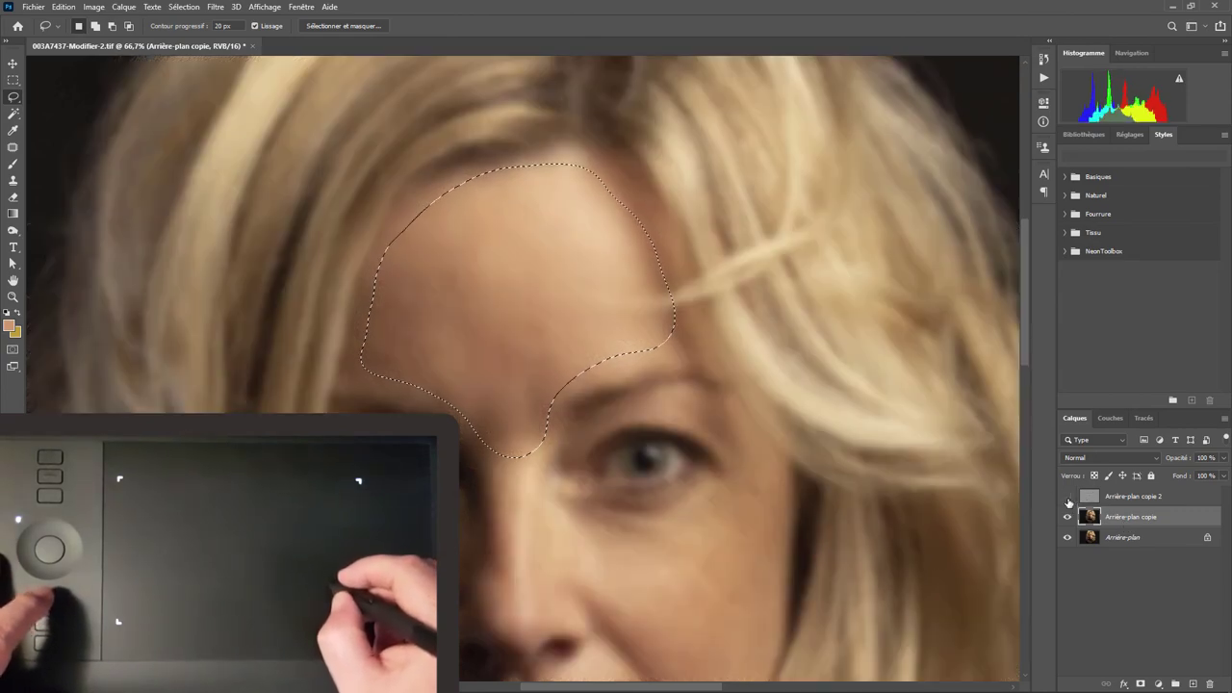
pyautogui.click(1067, 497)
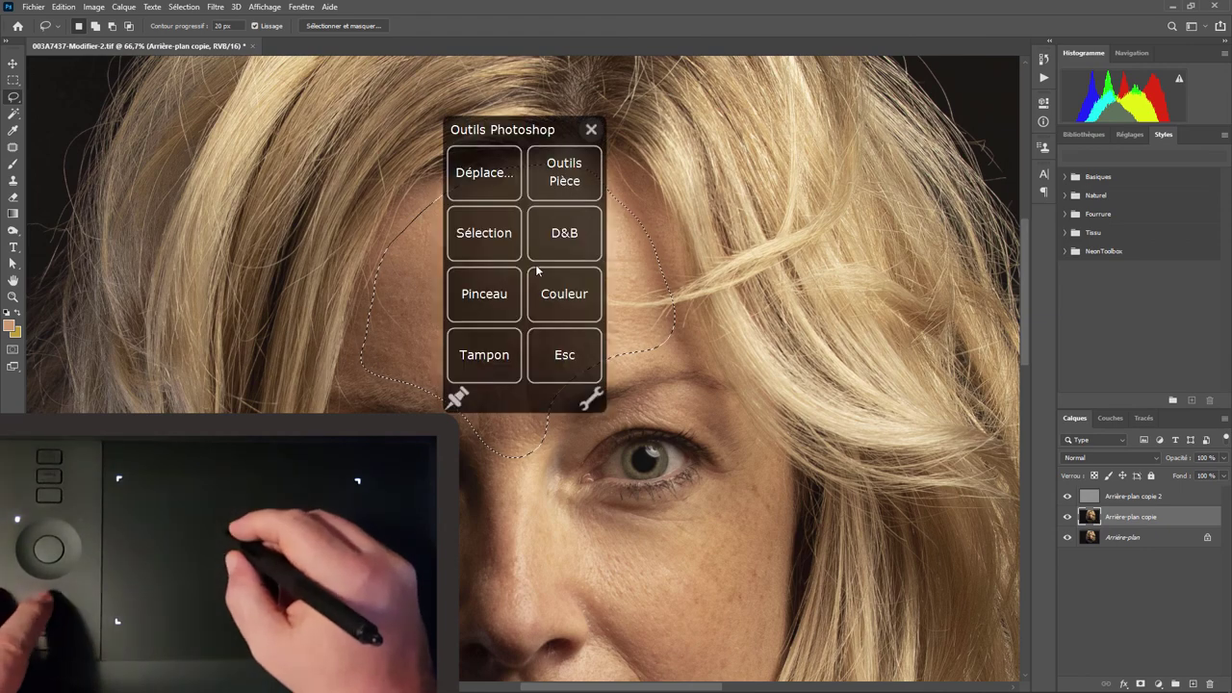
# - Remove the forehead selection and return to the Brush tool
pyautogui.click(502, 244)
pyautogui.click(502, 317)
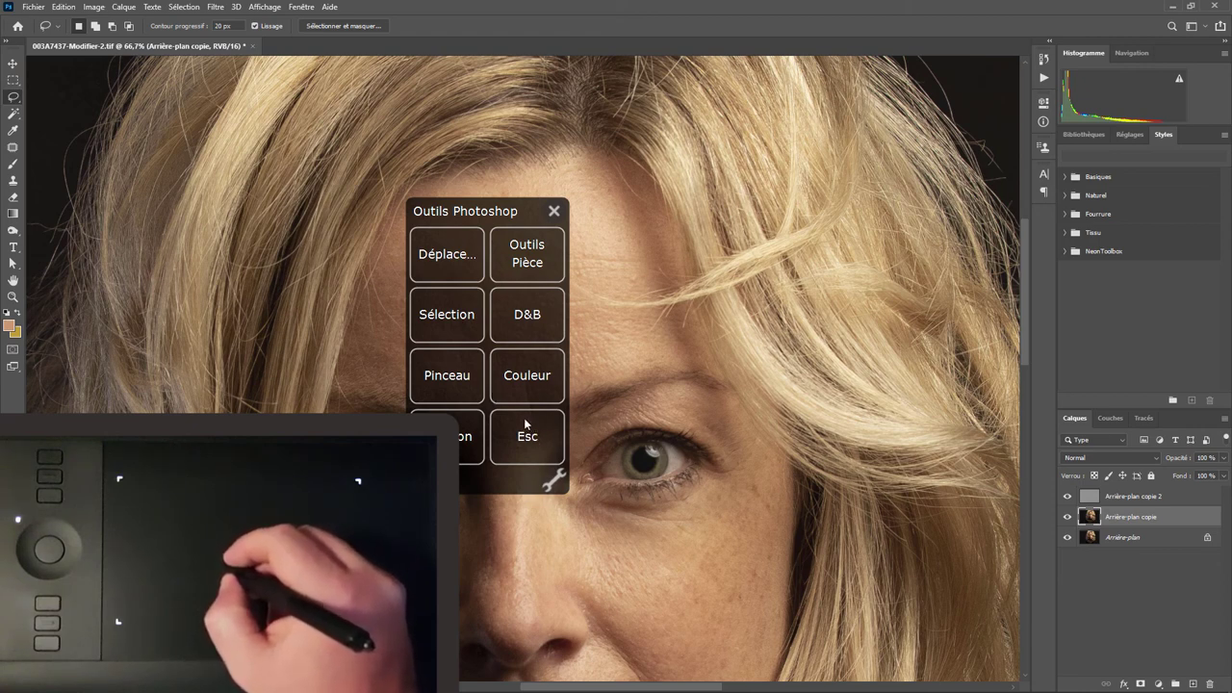
pyautogui.click(450, 389)
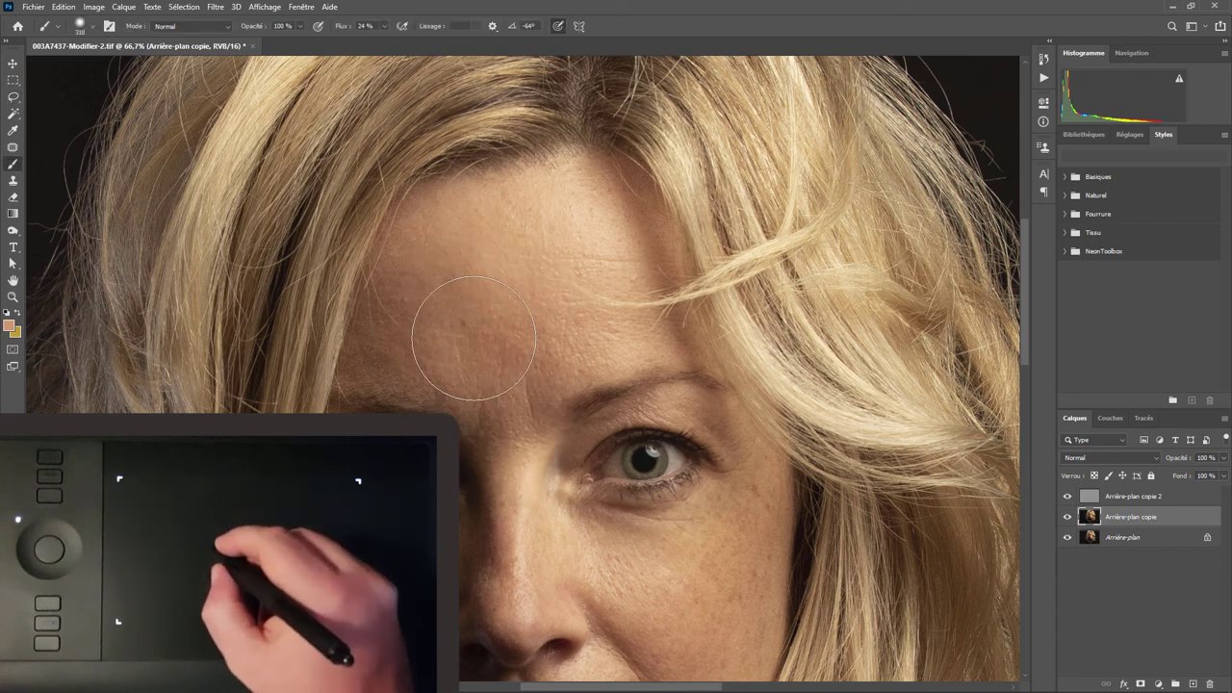
# - Sample a skin tone with Couleur > Pipette from the Wacom panel, then reactivate the brush
pyautogui.press('F12')
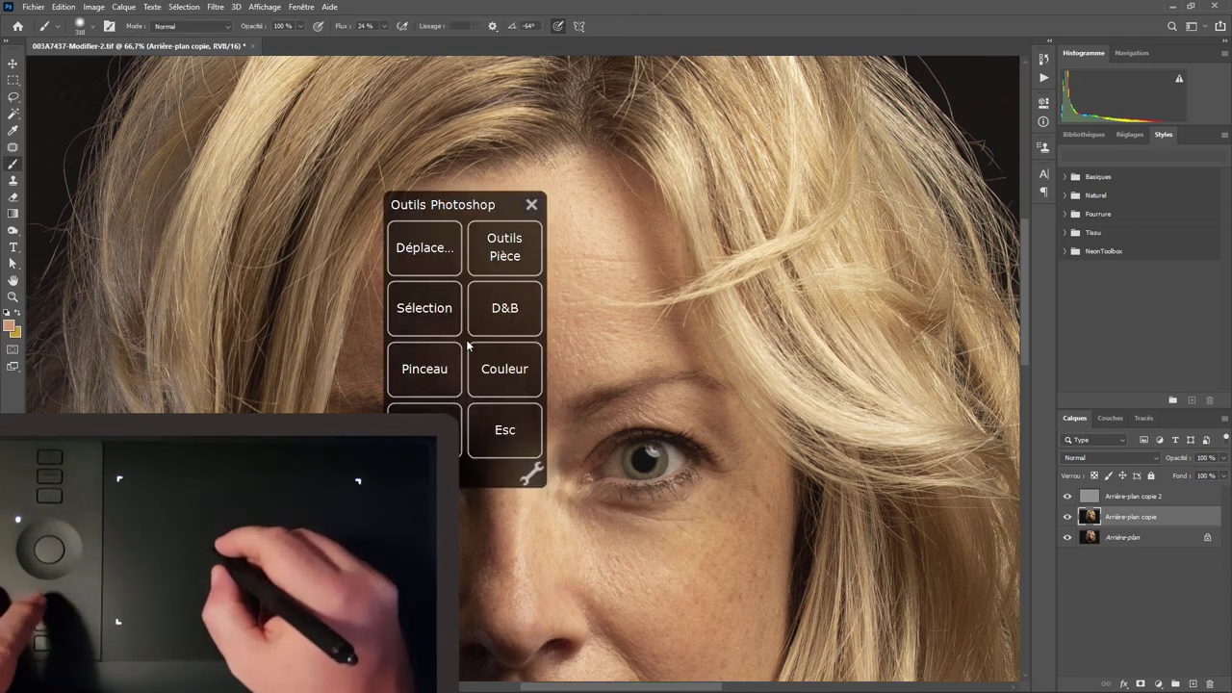
pyautogui.click(510, 369)
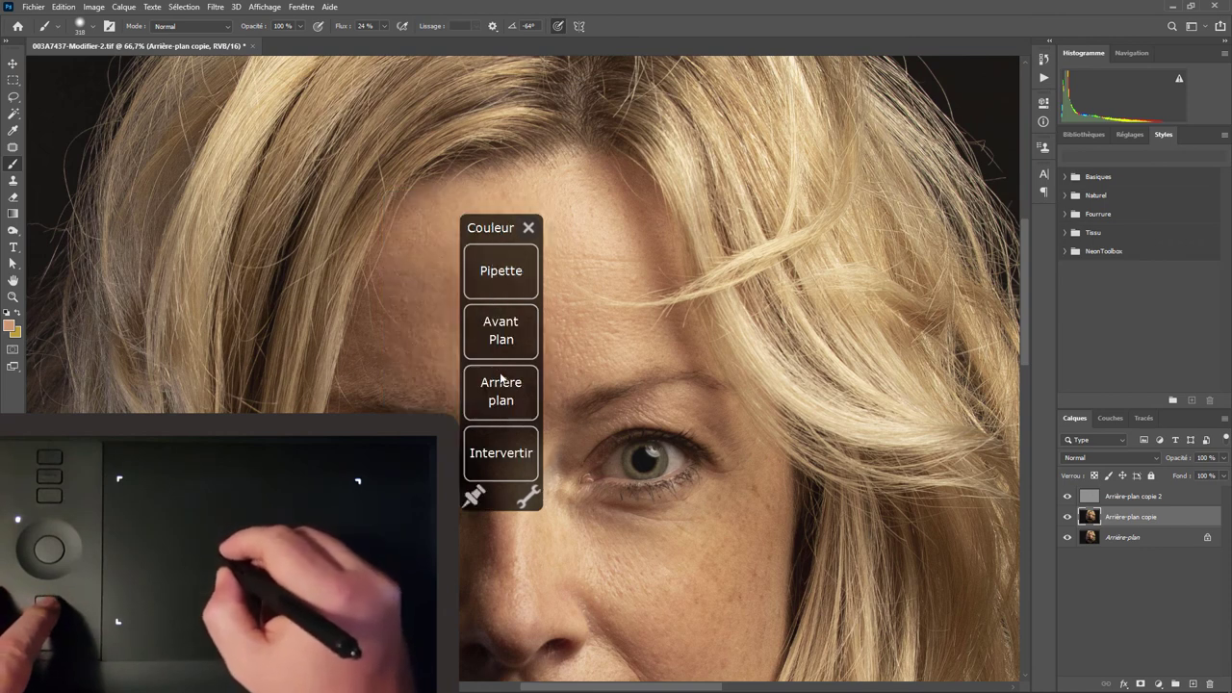
pyautogui.click(502, 289)
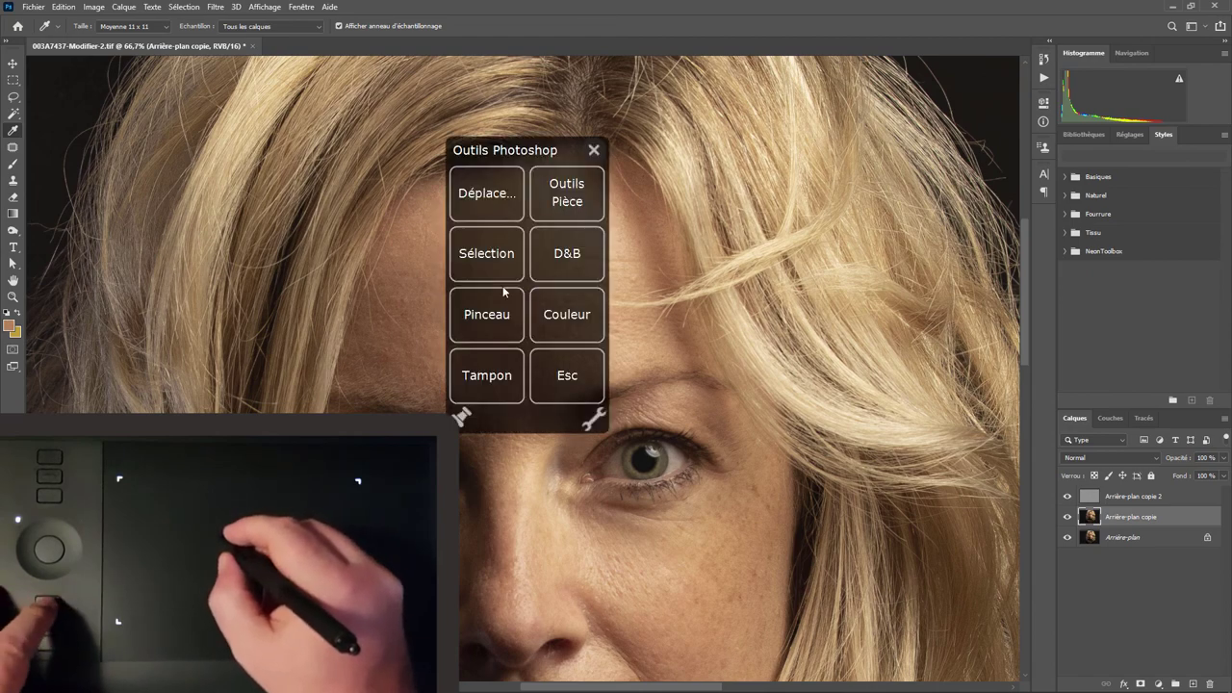
pyautogui.click(496, 318)
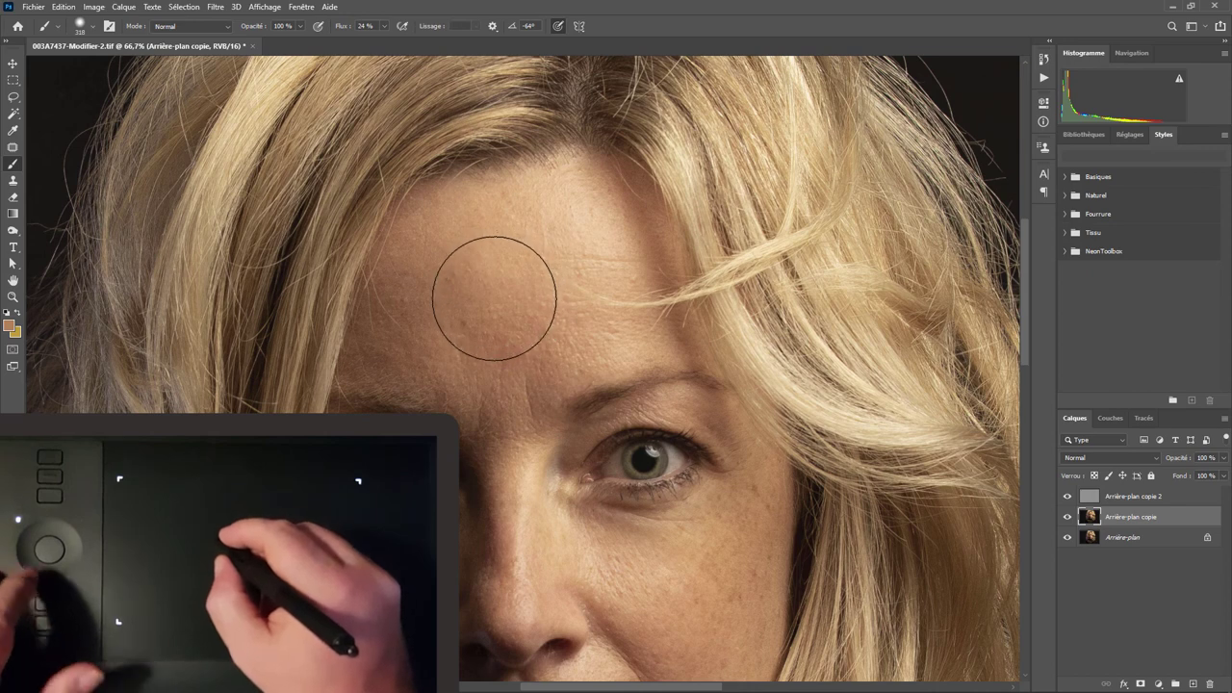
# - Enlarge the brush to about 366 px with 30% hardness and paint skin tone across the forehead at 24% flow
pyautogui.moveTo(494, 298)
pyautogui.mouseDown()
pyautogui.moveTo(480, 316)
pyautogui.moveTo(435, 324)
pyautogui.mouseUp()
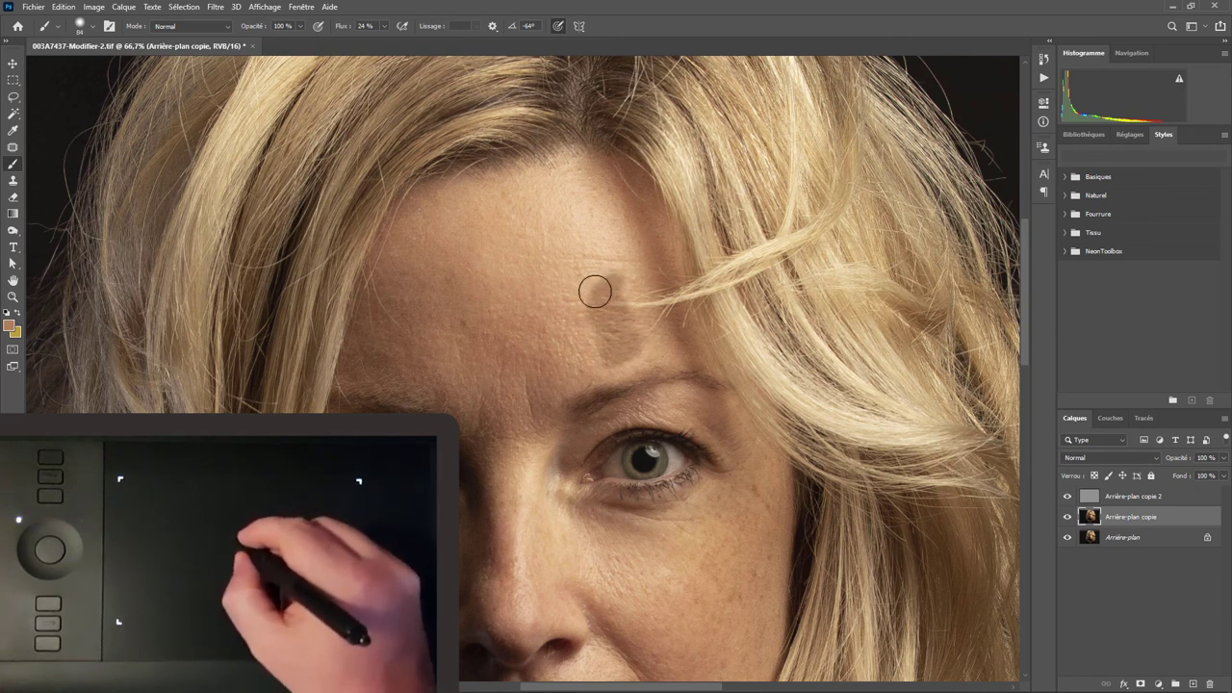
pyautogui.moveTo(595, 290)
pyautogui.mouseDown()
pyautogui.moveTo(586, 234)
pyautogui.moveTo(543, 257)
pyautogui.moveTo(559, 217)
pyautogui.moveTo(519, 264)
pyautogui.mouseUp()
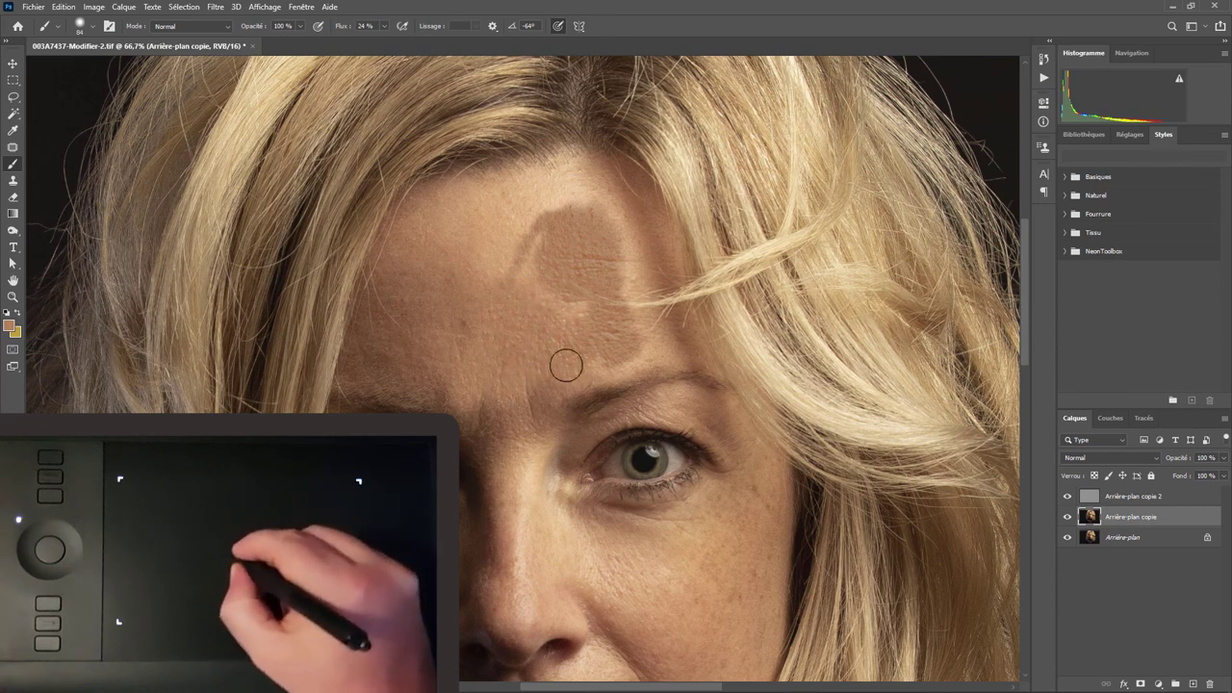
pyautogui.moveTo(531, 266)
pyautogui.mouseDown()
pyautogui.moveTo(476, 311)
pyautogui.moveTo(467, 283)
pyautogui.moveTo(418, 340)
pyautogui.moveTo(481, 225)
pyautogui.moveTo(523, 221)
pyautogui.moveTo(484, 241)
pyautogui.moveTo(489, 267)
pyautogui.moveTo(536, 248)
pyautogui.moveTo(588, 273)
pyautogui.moveTo(622, 247)
pyautogui.moveTo(654, 315)
pyautogui.moveTo(572, 365)
pyautogui.moveTo(655, 338)
pyautogui.moveTo(571, 309)
pyautogui.mouseUp()
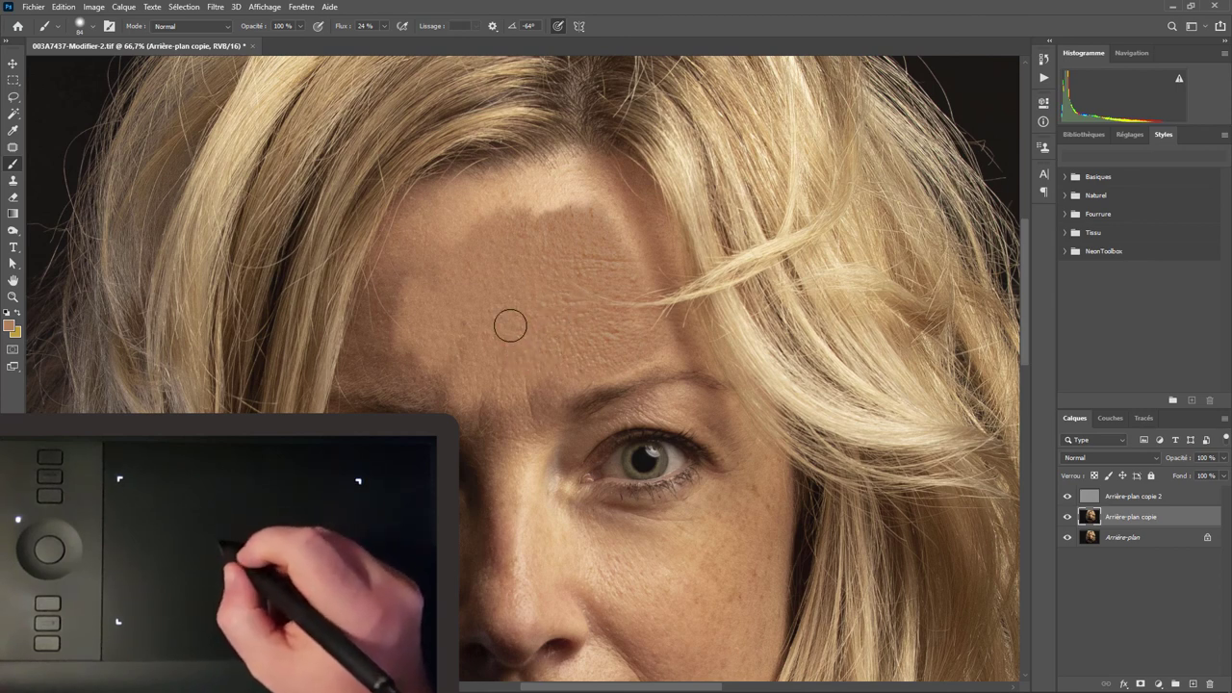
pyautogui.moveTo(490, 332); pyautogui.dragTo(478, 328)
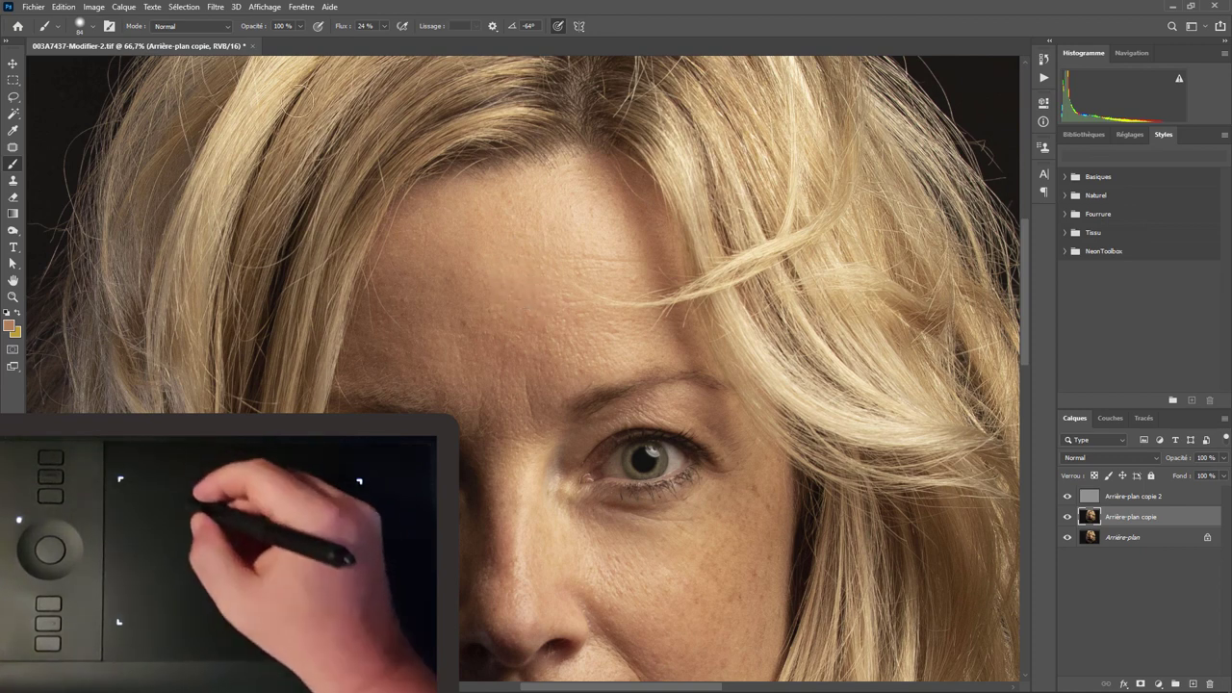
pyautogui.click(34, 6)
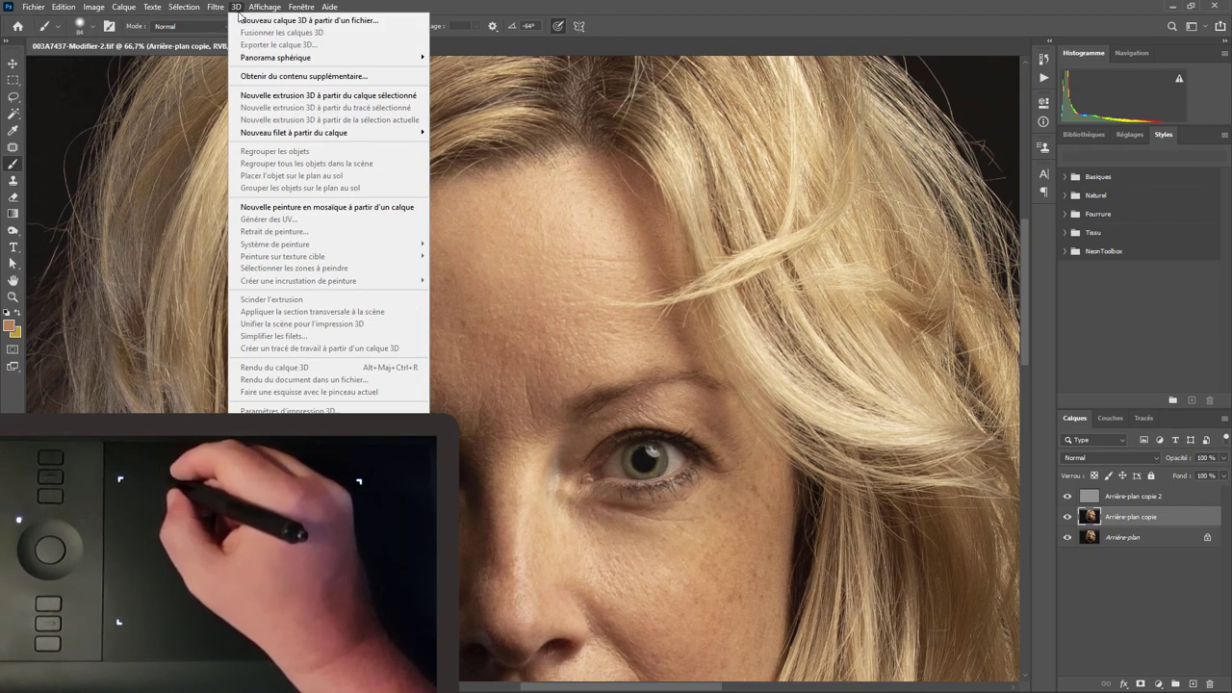
pyautogui.click(581, 322)
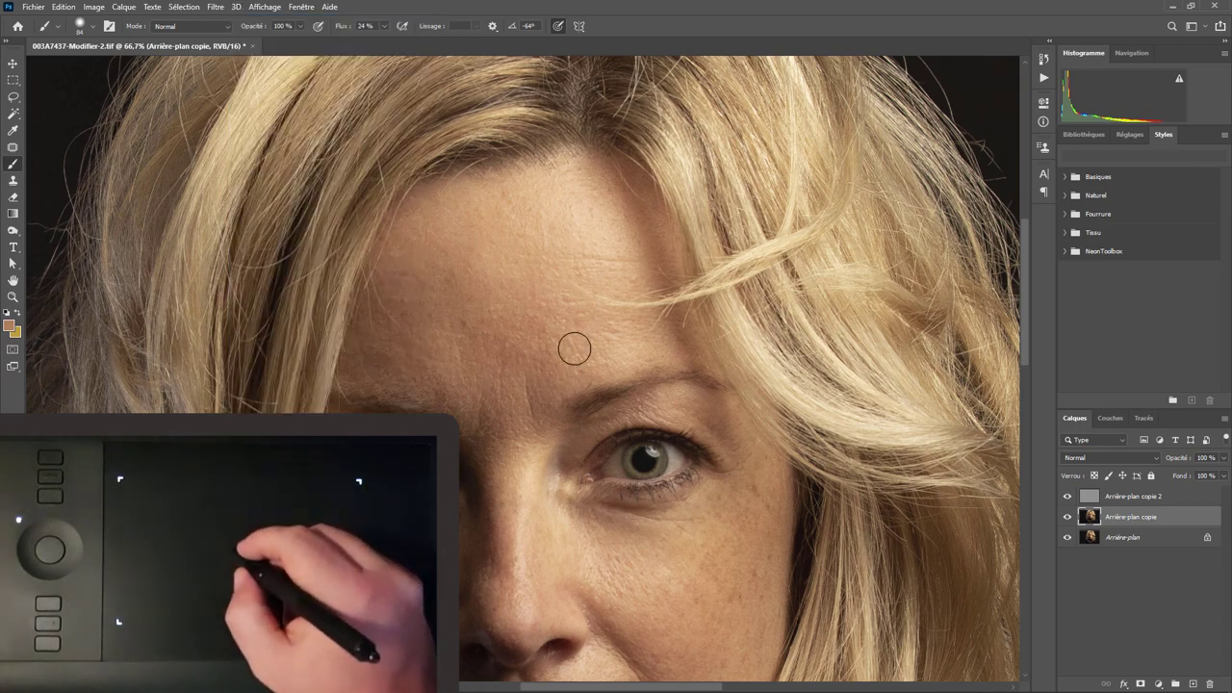